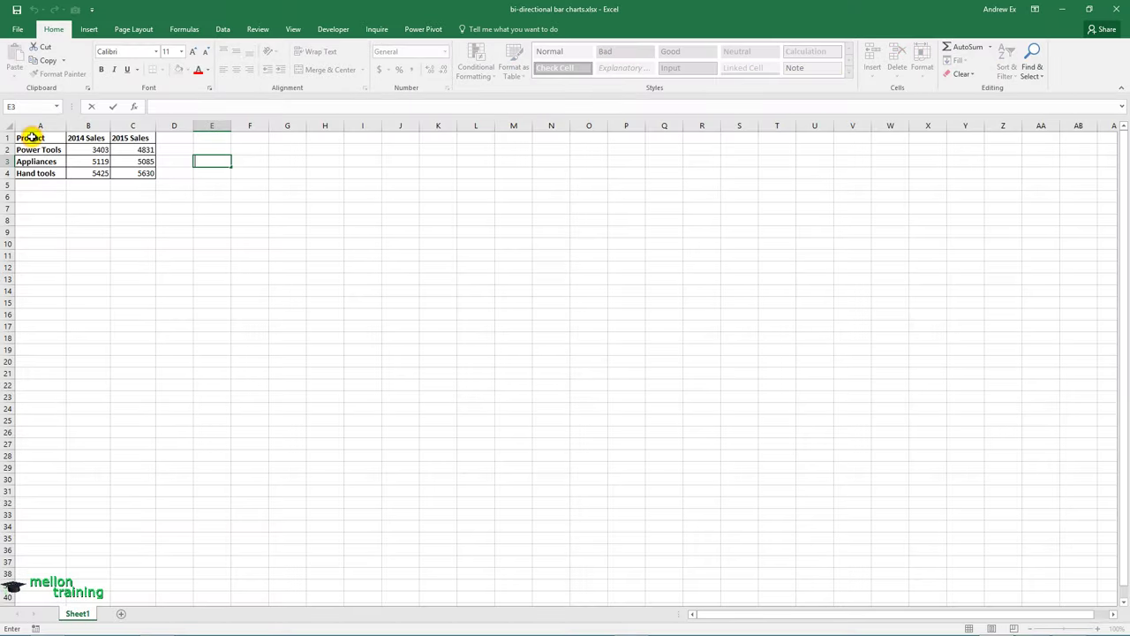
Insert a 2-D clustered bar chart of A1:C4 and enlarge it below the table, rows 6–24
{"action": "left_click", "coordinate": [31, 138]}
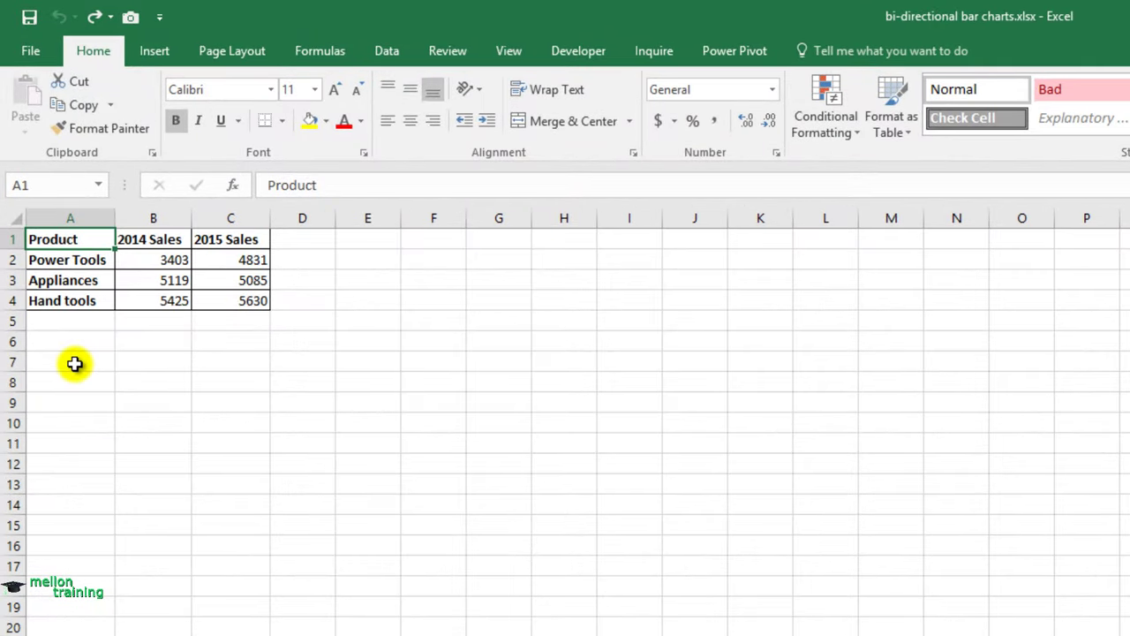
{"action": "left_click_drag", "start_coordinate": [94, 239], "coordinate": [240, 307]}
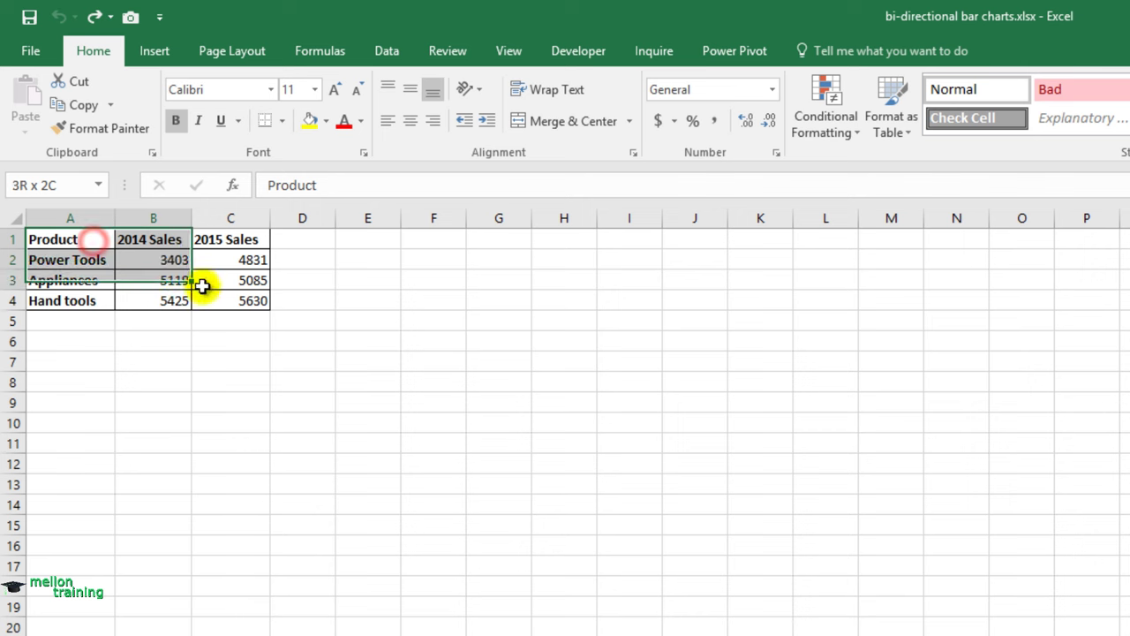
{"action": "left_click", "coordinate": [155, 51]}
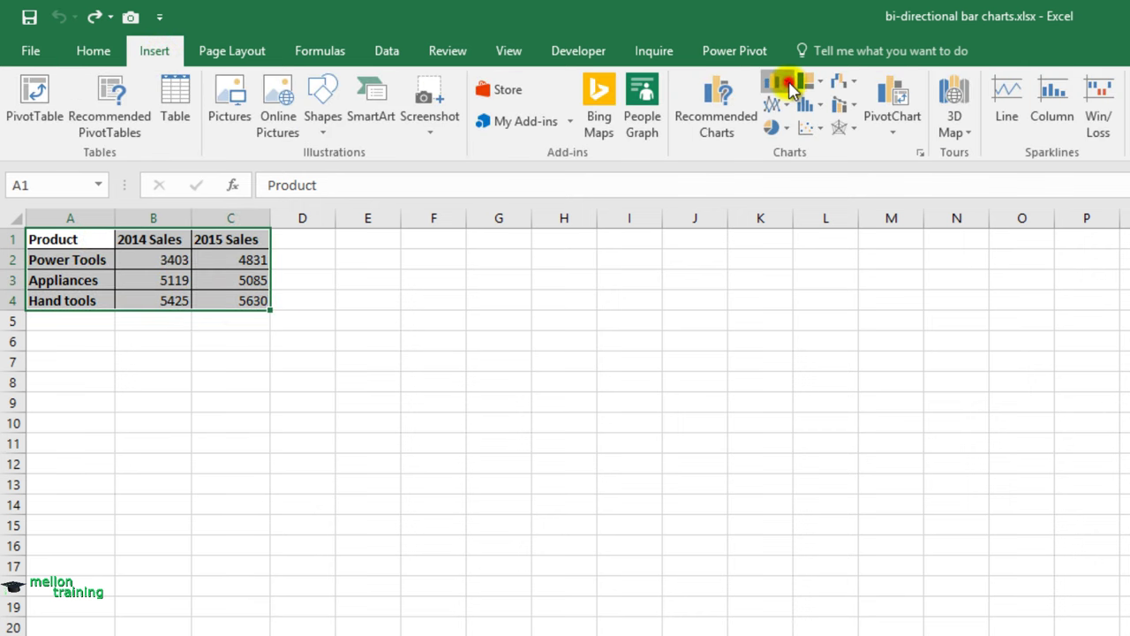
{"action": "left_click", "coordinate": [779, 81]}
{"action": "left_click", "coordinate": [788, 300]}
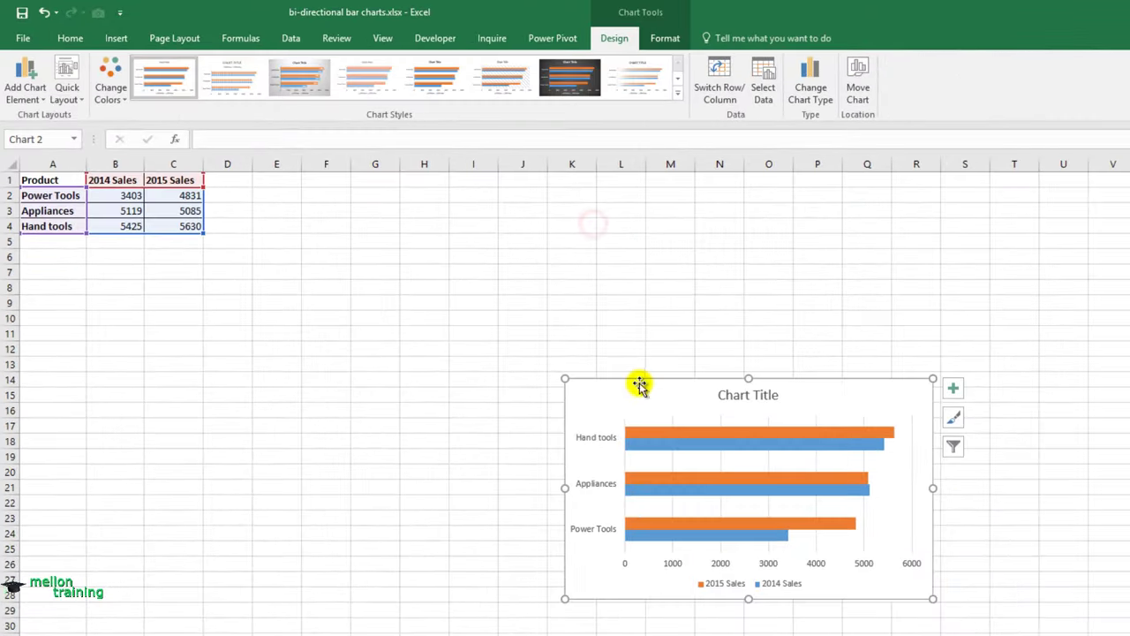
{"action": "mouse_move", "coordinate": [640, 382]}
{"action": "left_mouse_down"}
{"action": "mouse_move", "coordinate": [495, 365]}
{"action": "mouse_move", "coordinate": [104, 253]}
{"action": "left_mouse_up"}
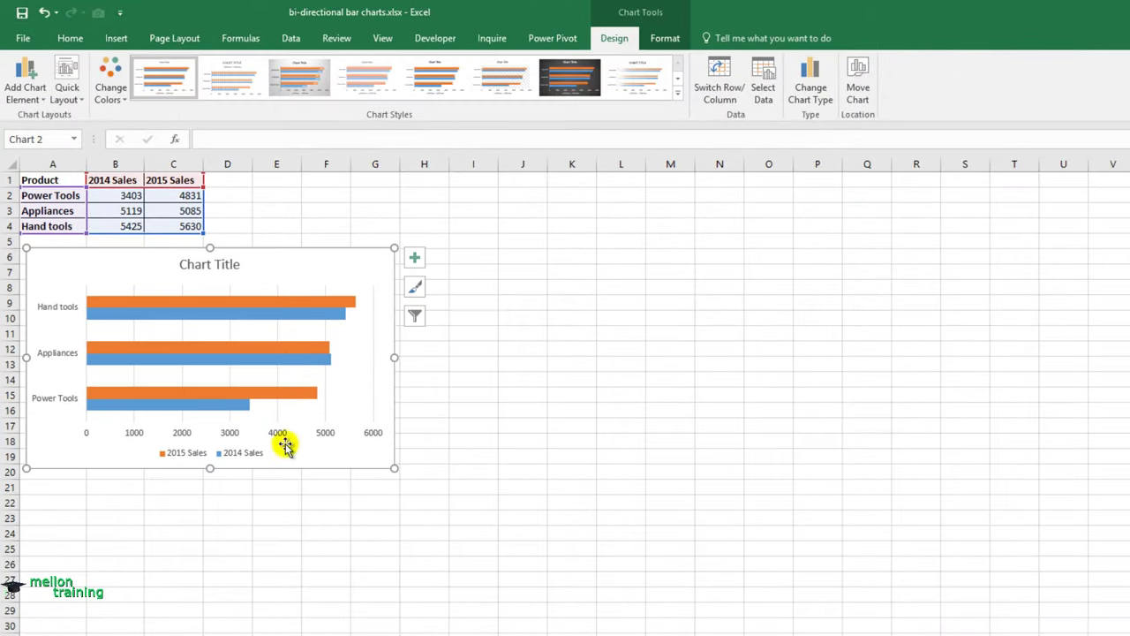
{"action": "left_click_drag", "start_coordinate": [395, 469], "coordinate": [481, 544]}
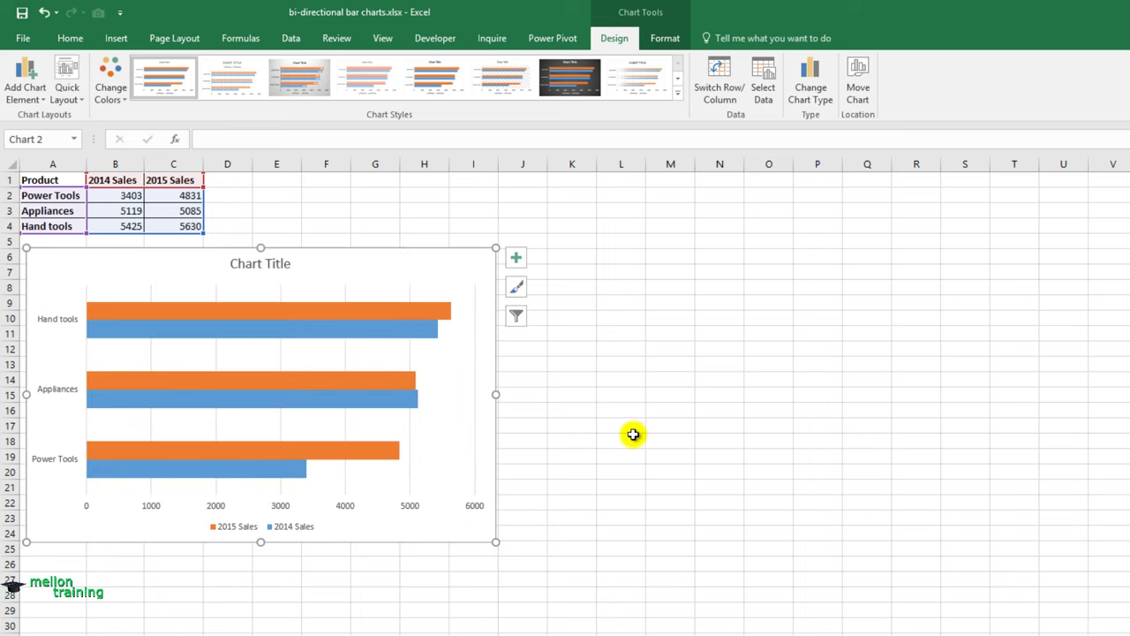
Set the legend position to Top in Format Legend, just under the chart title
{"action": "right_click", "coordinate": [235, 530]}
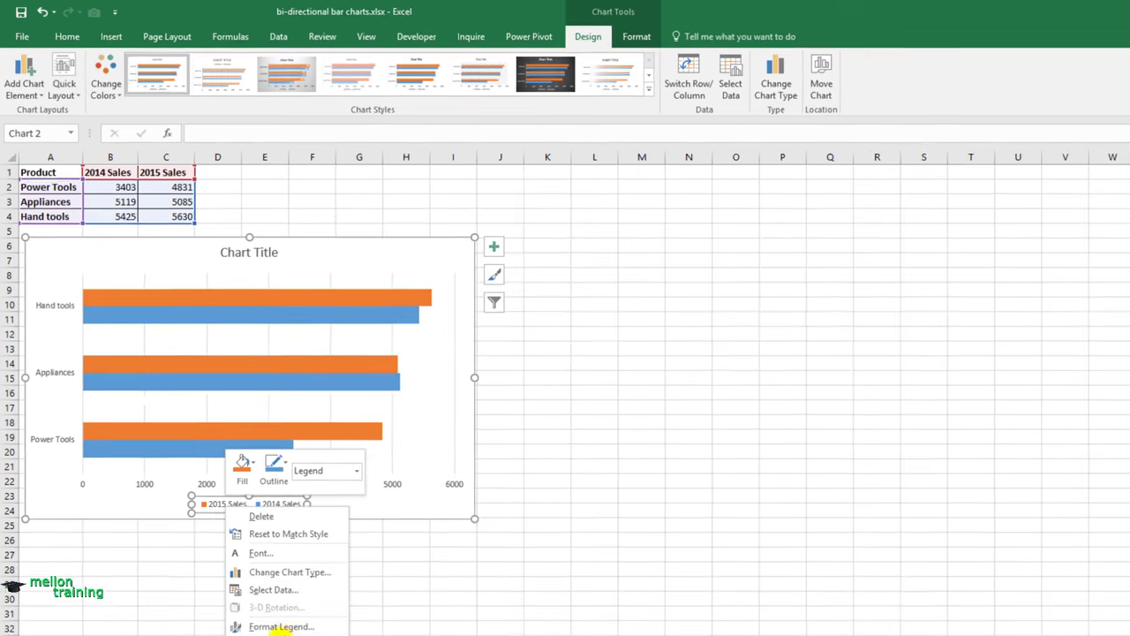
{"action": "left_click", "coordinate": [283, 629]}
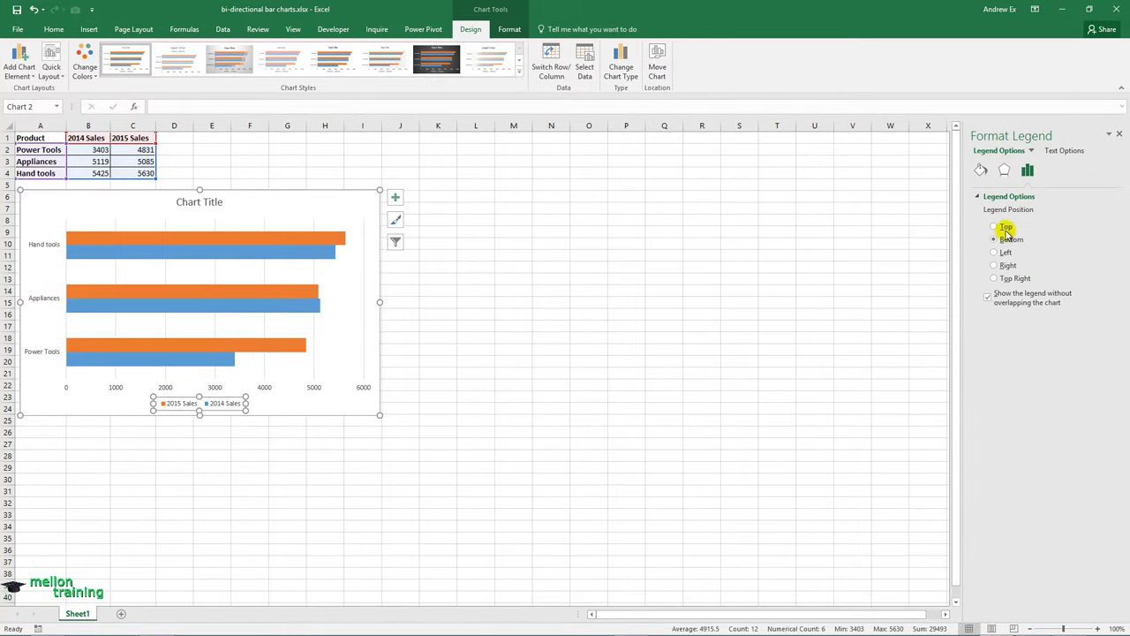
{"action": "left_click", "coordinate": [1002, 227]}
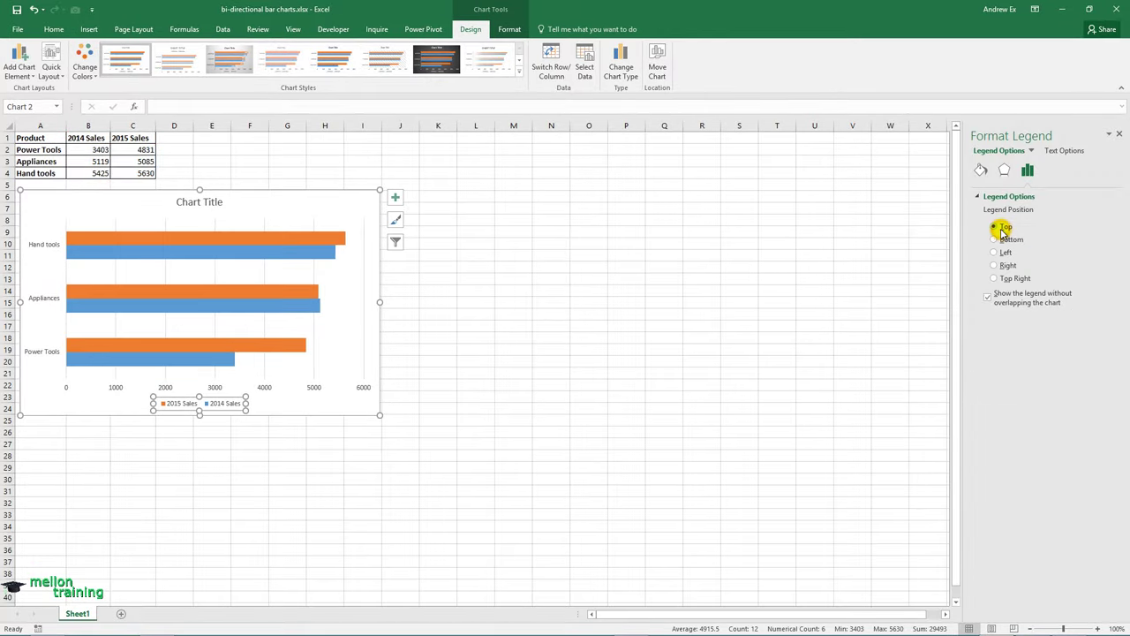
{"action": "left_click", "coordinate": [1118, 134]}
{"action": "left_click", "coordinate": [1086, 152]}
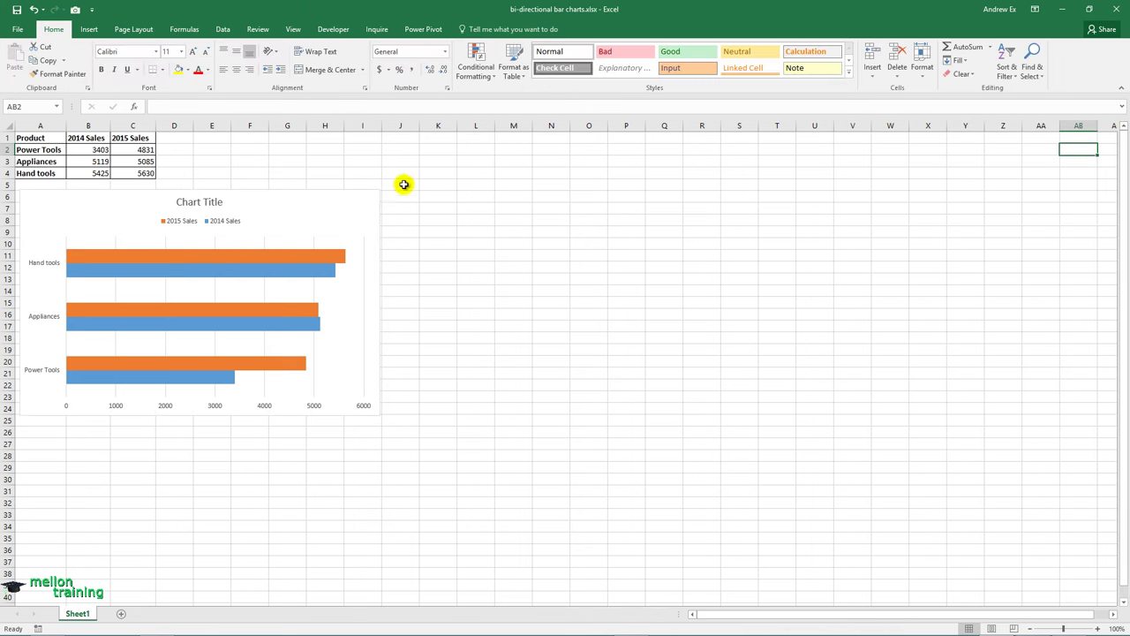
Switch the 2015 Sales series to plot on the Secondary Axis
{"action": "left_click", "coordinate": [360, 202]}
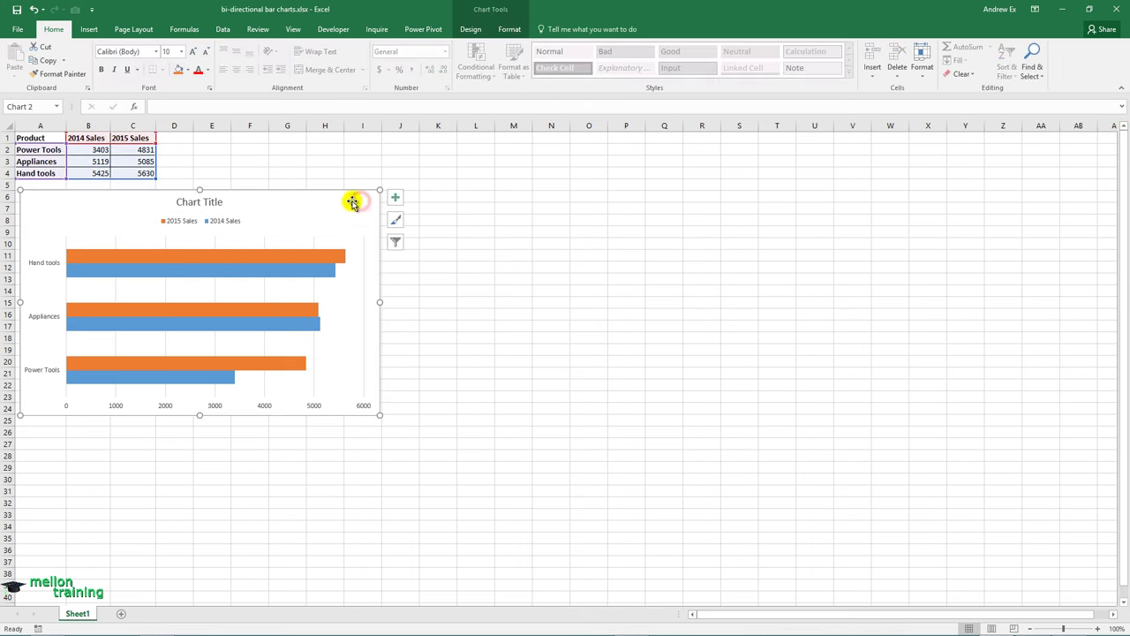
{"action": "right_click", "coordinate": [298, 253]}
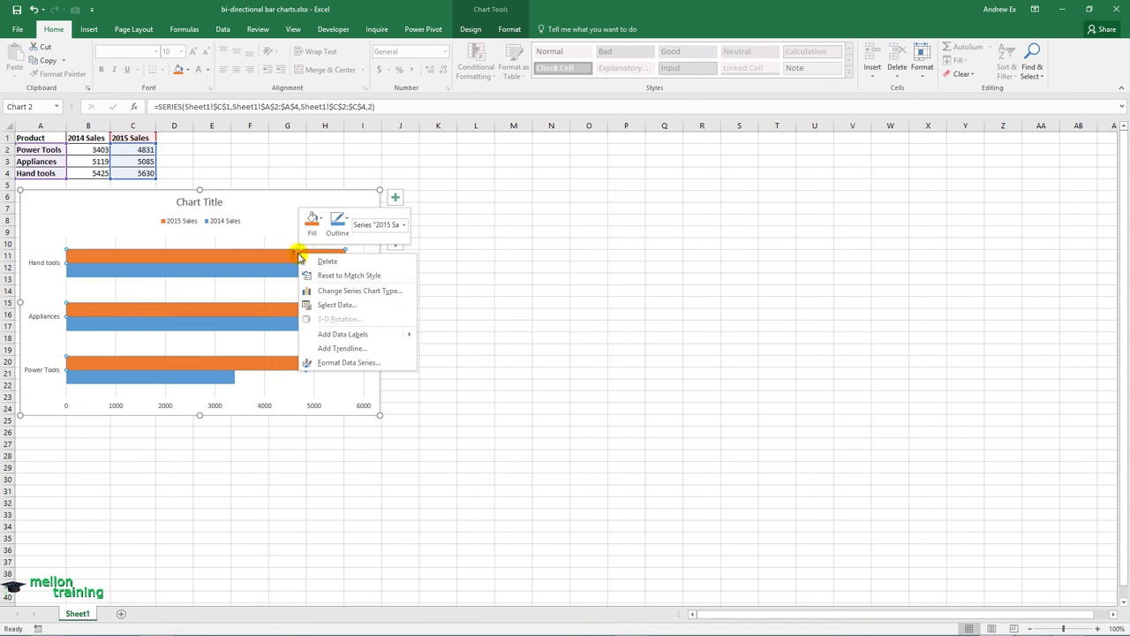
{"action": "left_click", "coordinate": [375, 362]}
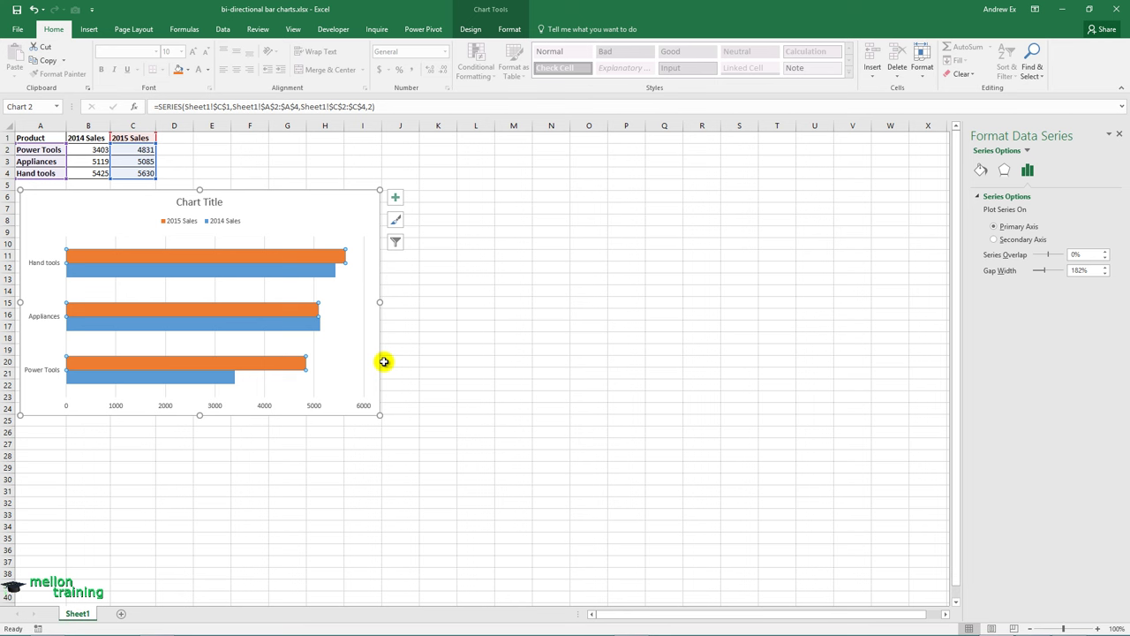
{"action": "left_click", "coordinate": [994, 239]}
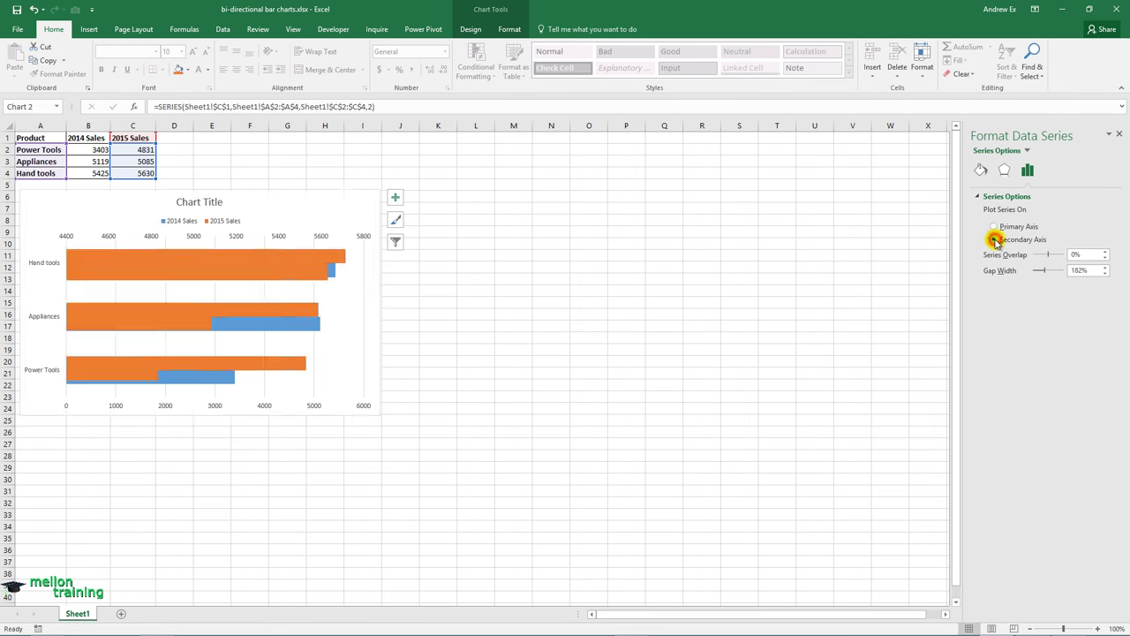
{"action": "left_click", "coordinate": [1118, 133]}
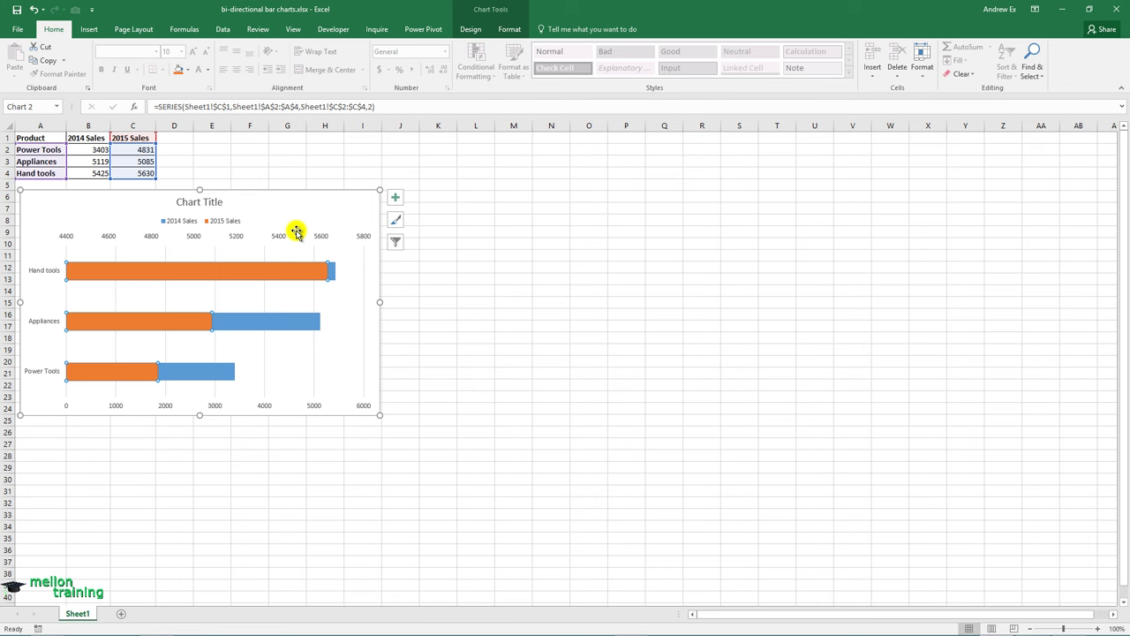
Set the secondary axis bounds to minimum -6000 and maximum 6000
{"action": "right_click", "coordinate": [281, 236]}
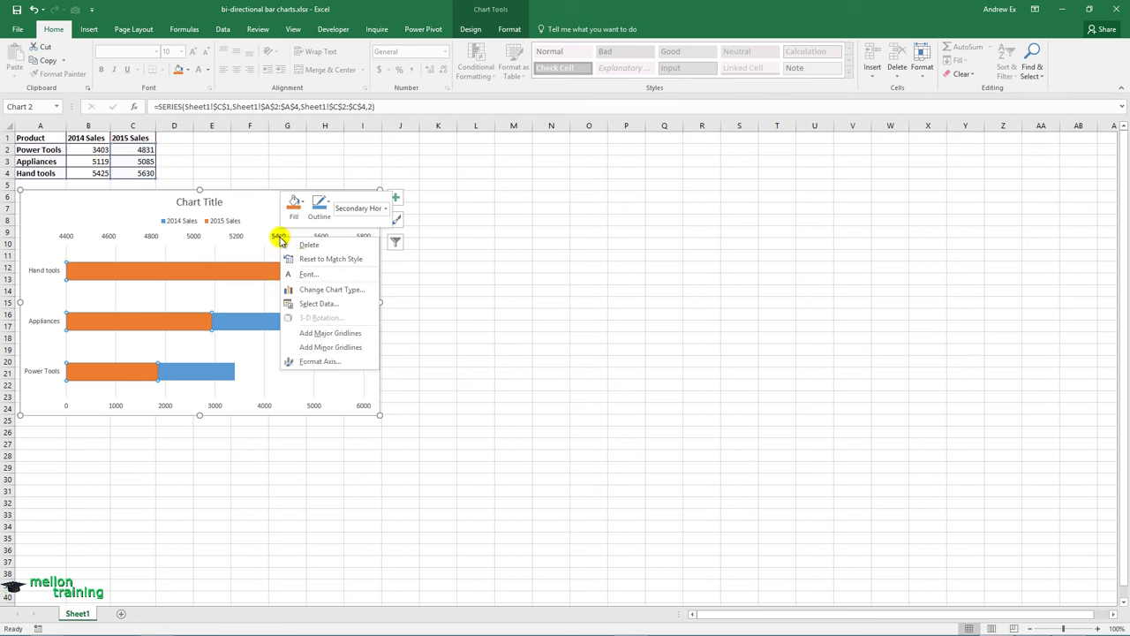
{"action": "left_click", "coordinate": [358, 361]}
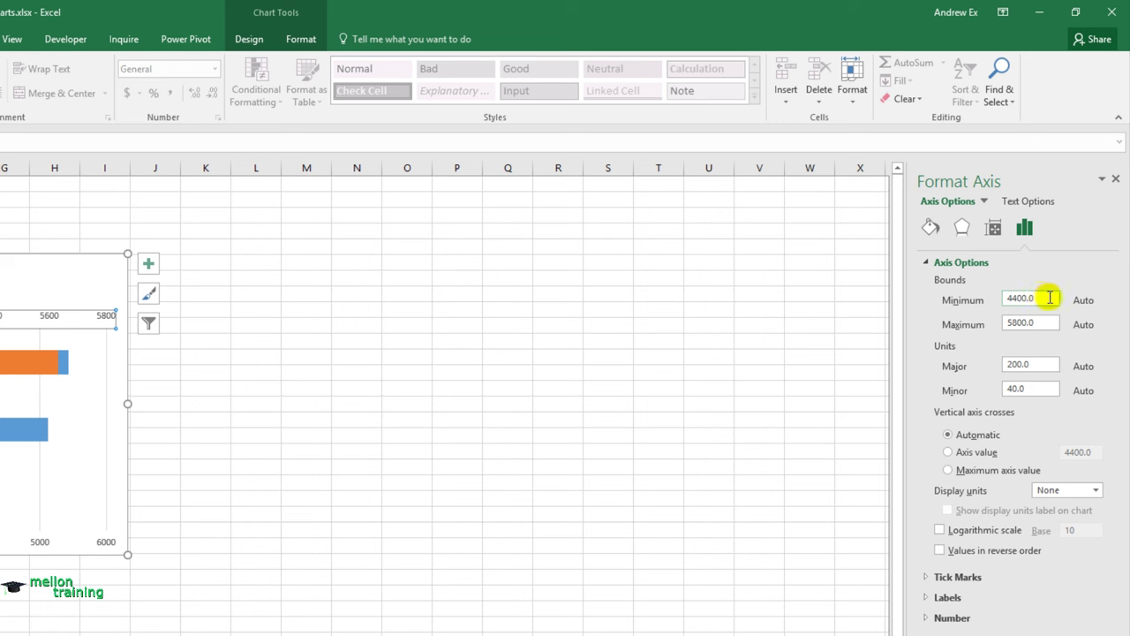
{"action": "left_click_drag", "start_coordinate": [1050, 297], "coordinate": [982, 301]}
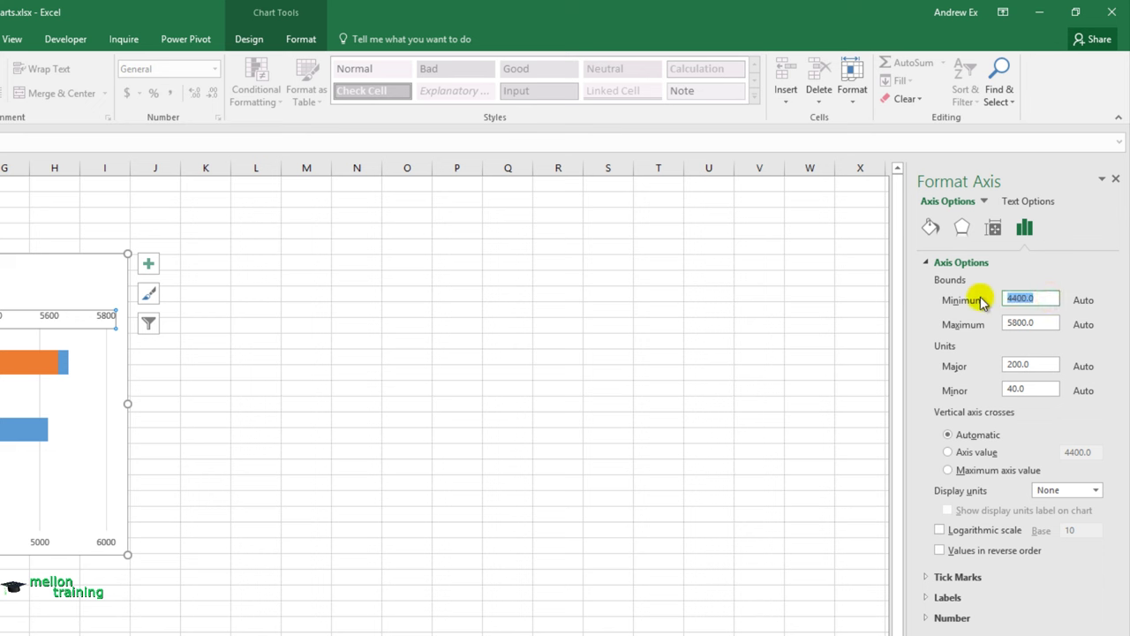
{"action": "key", "text": "BackSpace"}
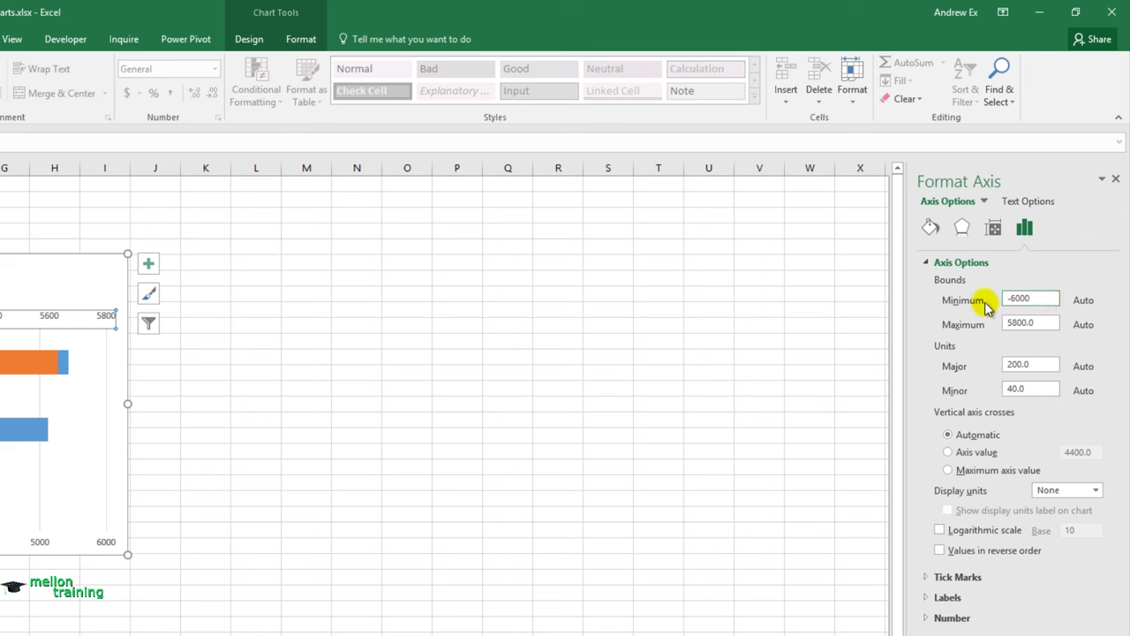
{"action": "left_click", "coordinate": [1045, 323]}
{"action": "left_click_drag", "start_coordinate": [1051, 322], "coordinate": [990, 321]}
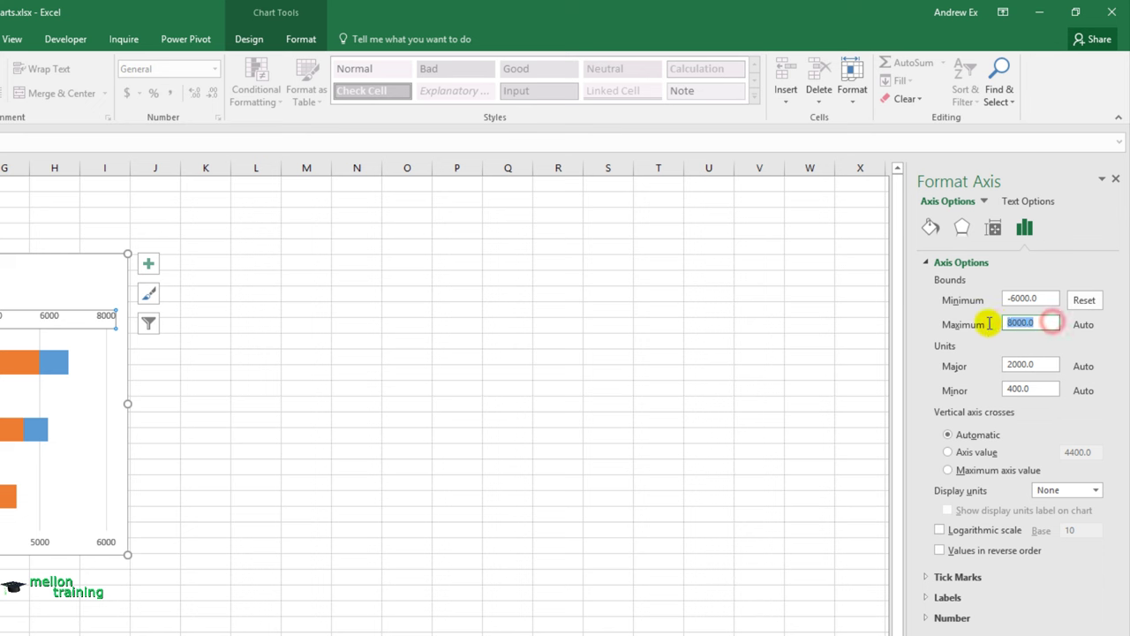
{"action": "type", "text": "6"}
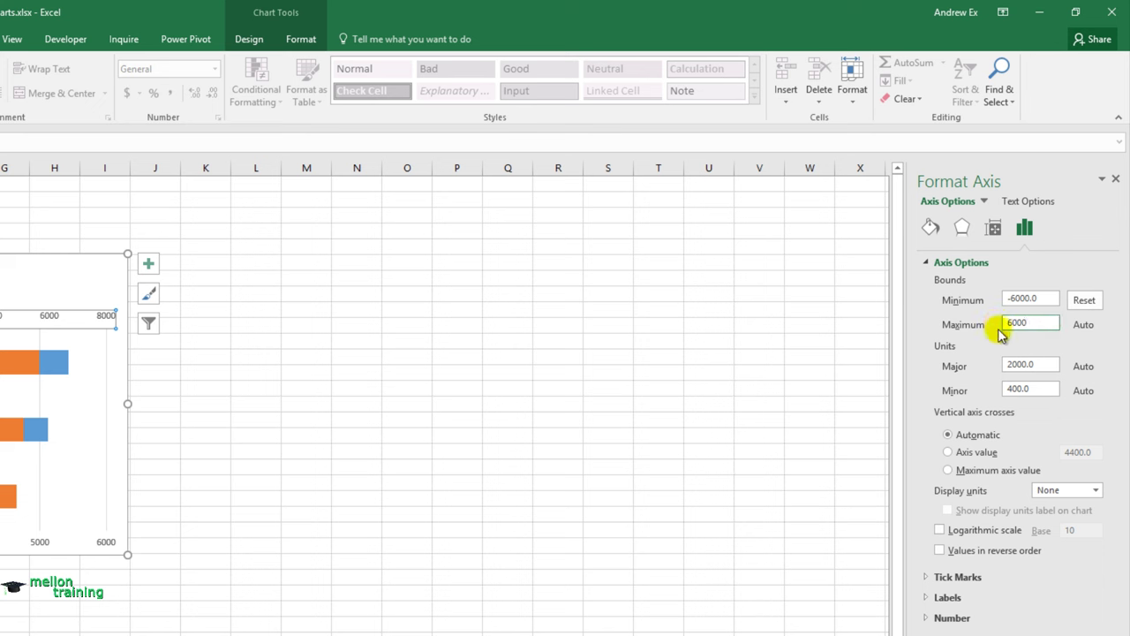
{"action": "left_click", "coordinate": [1049, 364]}
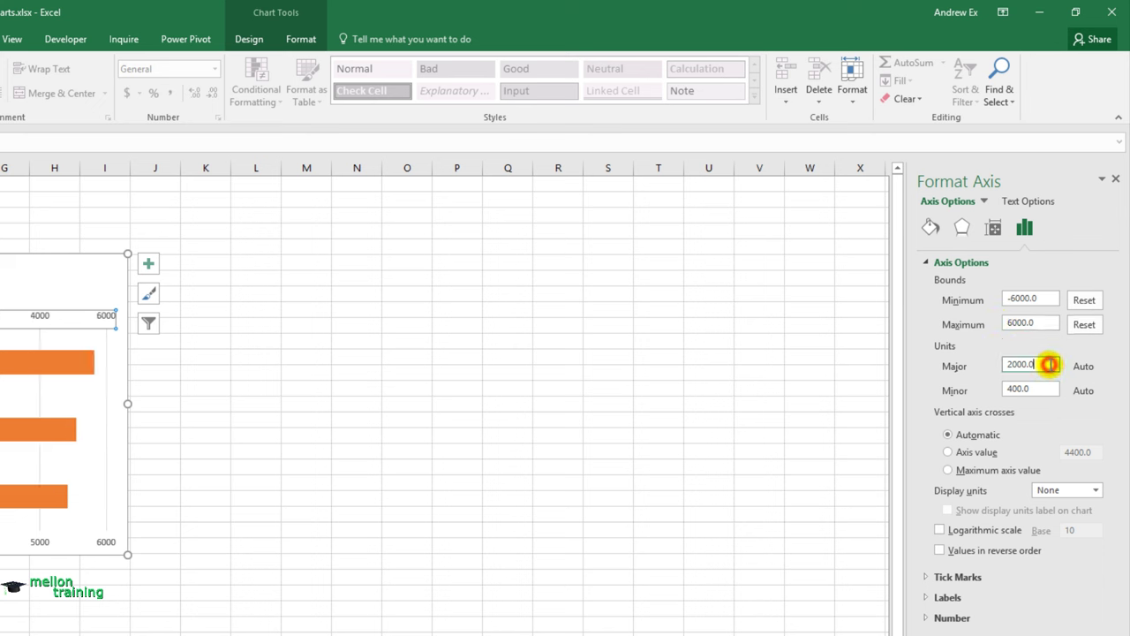
Give the secondary axis major unit 1000, minor unit 200, and values in reverse order
{"action": "left_click_drag", "start_coordinate": [1048, 364], "coordinate": [978, 365]}
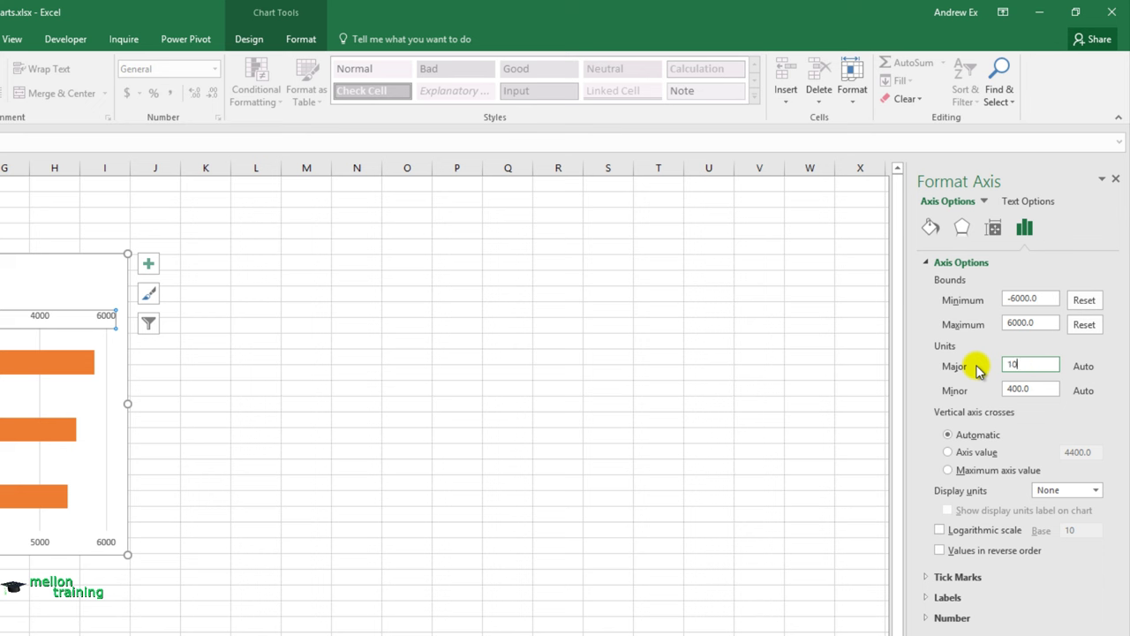
{"action": "double_click", "coordinate": [1044, 389]}
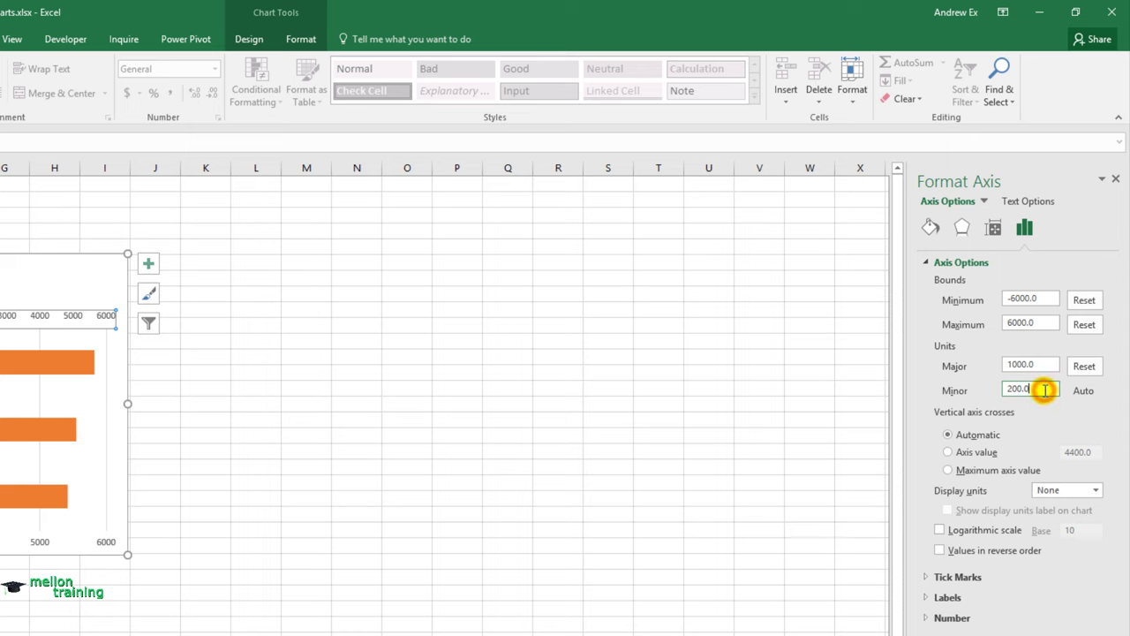
{"action": "type", "text": "200.0"}
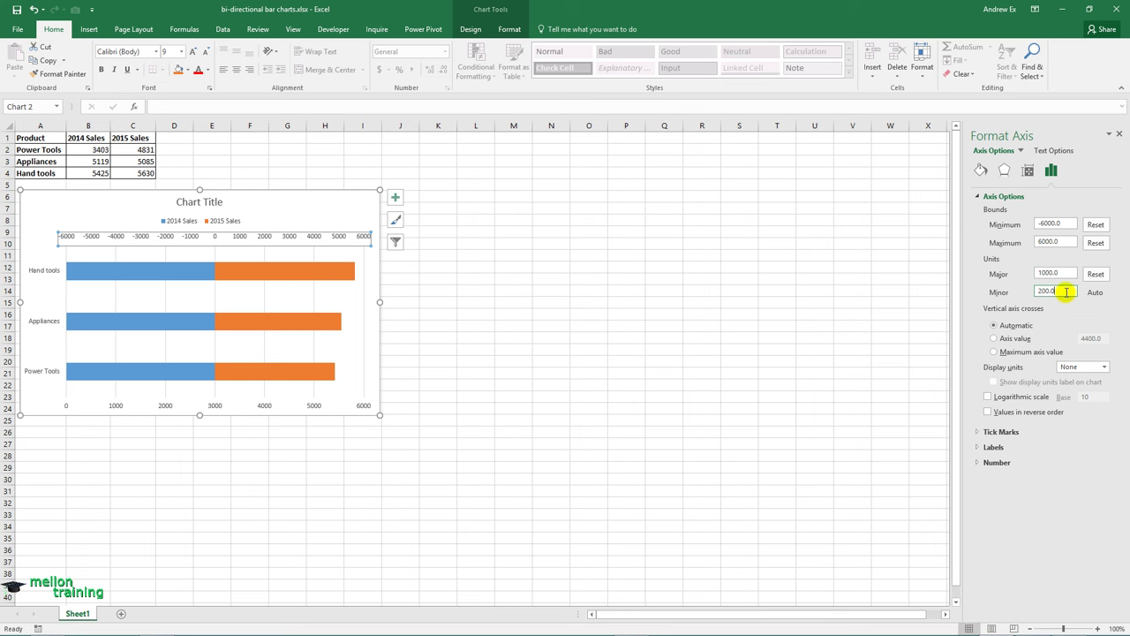
{"action": "left_click", "coordinate": [988, 411]}
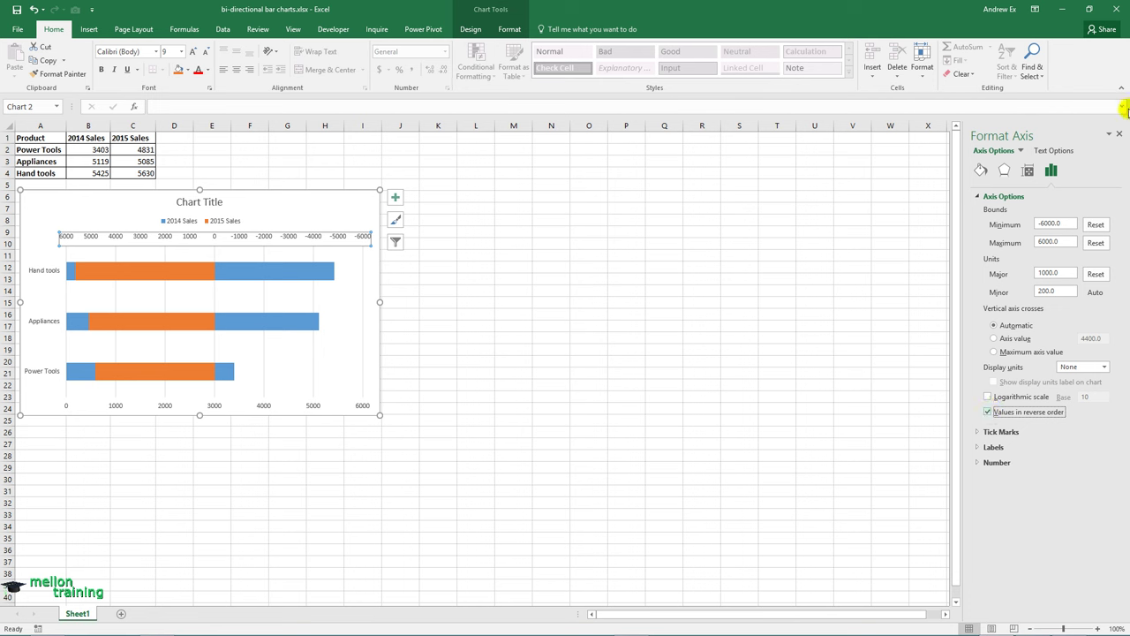
{"action": "left_click", "coordinate": [1119, 133]}
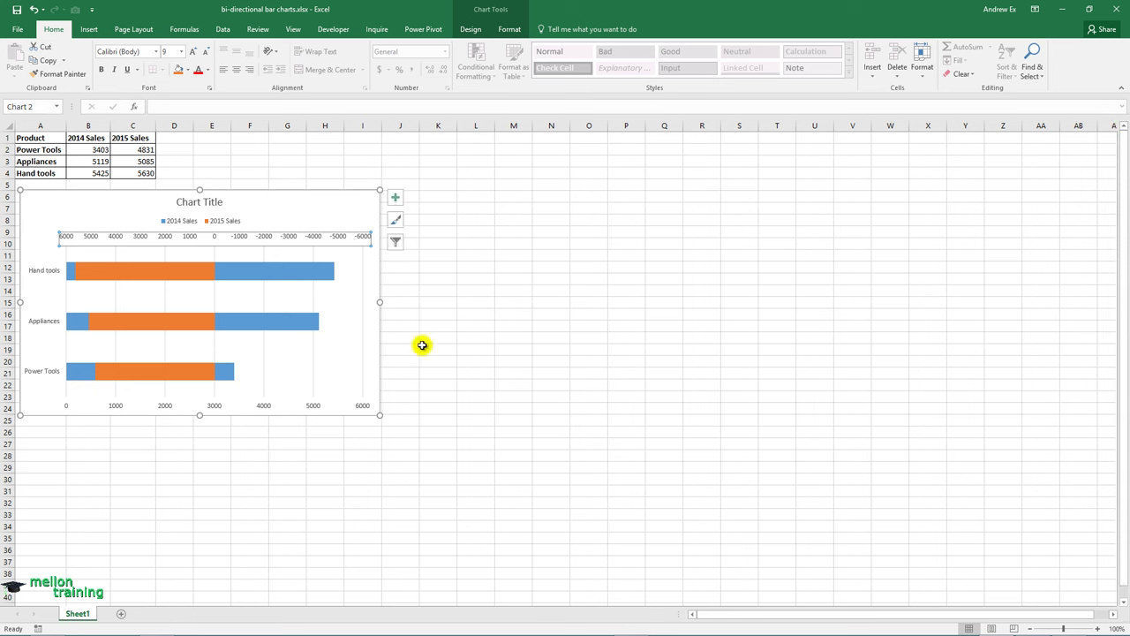
Set the bottom value axis to minimum -6000, maximum 6000 and major unit 1000
{"action": "right_click", "coordinate": [167, 405]}
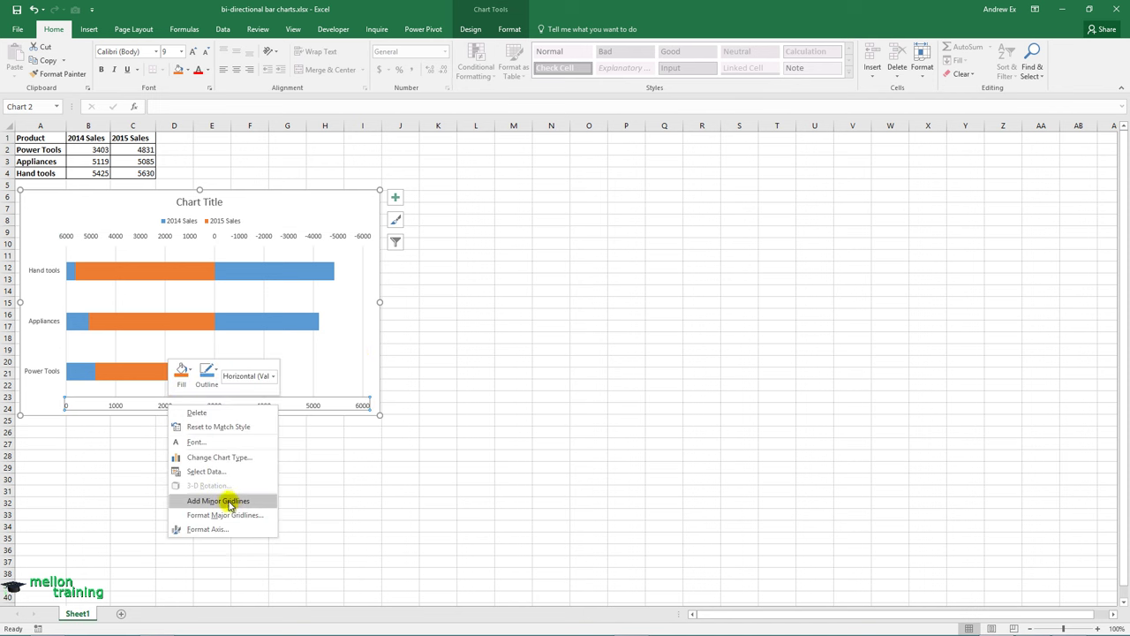
{"action": "left_click", "coordinate": [253, 528]}
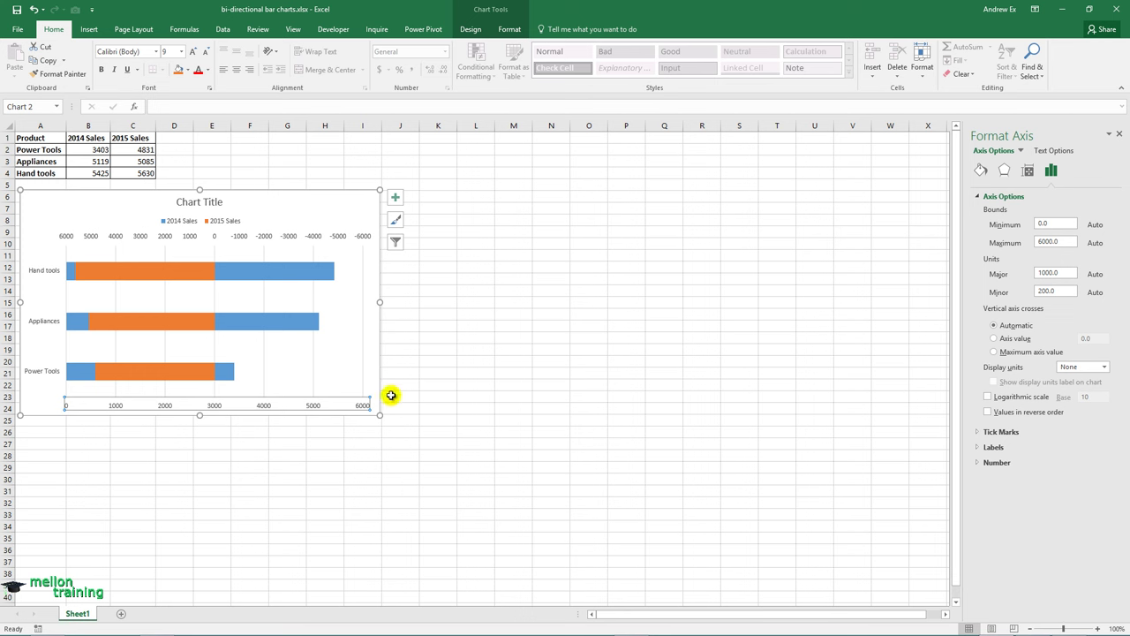
{"action": "left_click_drag", "start_coordinate": [1059, 223], "coordinate": [1020, 226]}
{"action": "type", "text": "000"}
{"action": "left_click", "coordinate": [1069, 241]}
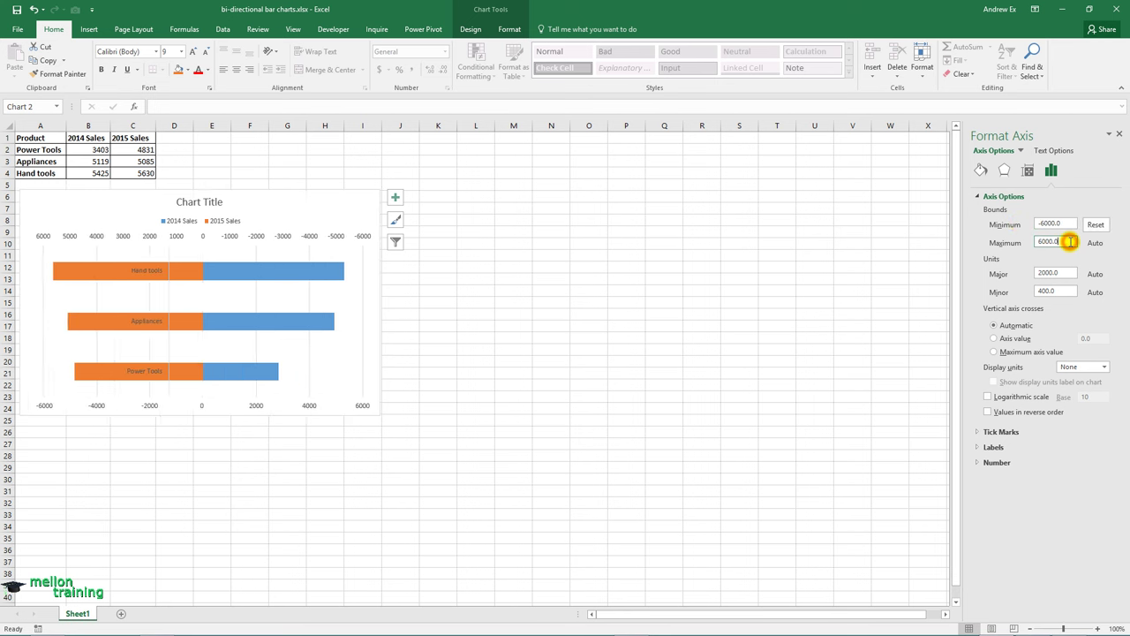
{"action": "key", "text": "Return"}
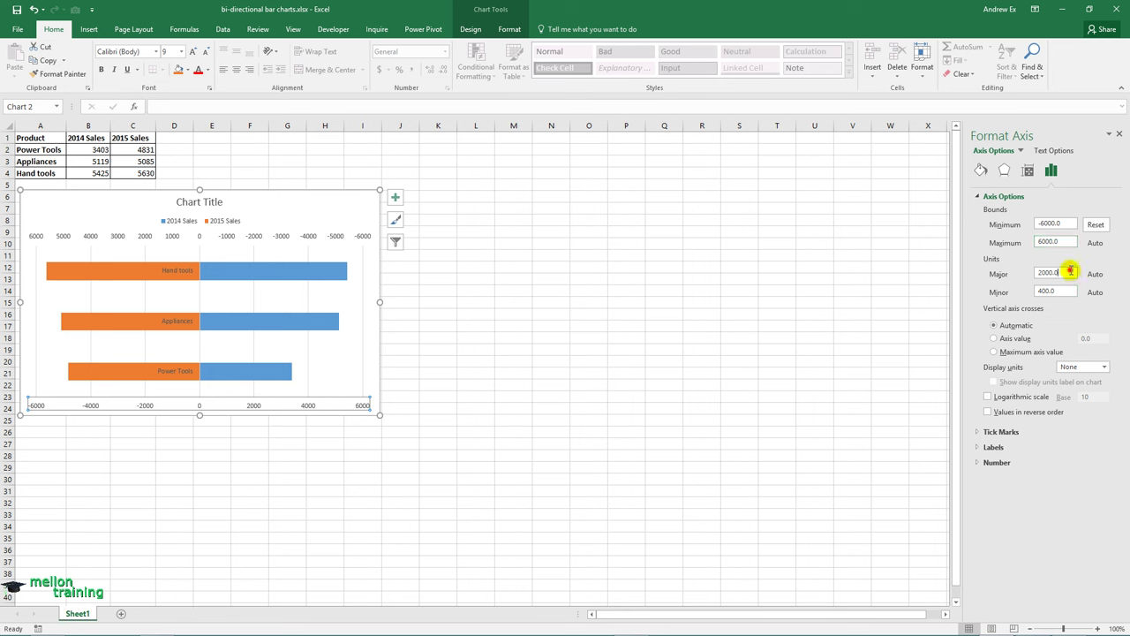
{"action": "left_click_drag", "start_coordinate": [1070, 273], "coordinate": [1010, 274]}
{"action": "type", "text": "0"}
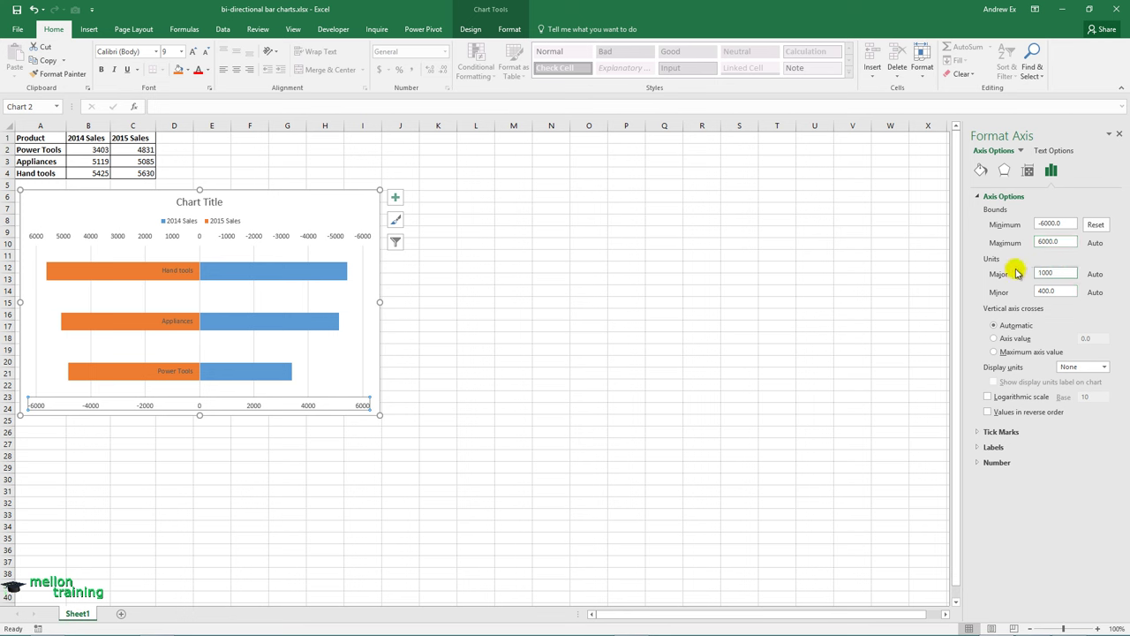
{"action": "left_click", "coordinate": [1069, 291]}
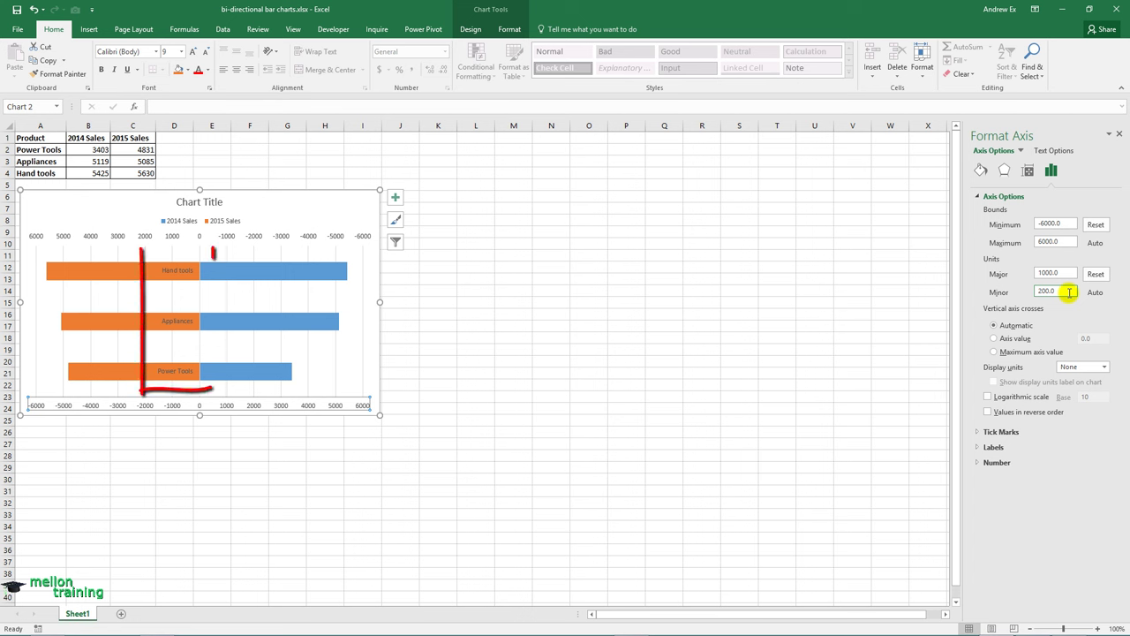
{"action": "left_click", "coordinate": [1119, 137]}
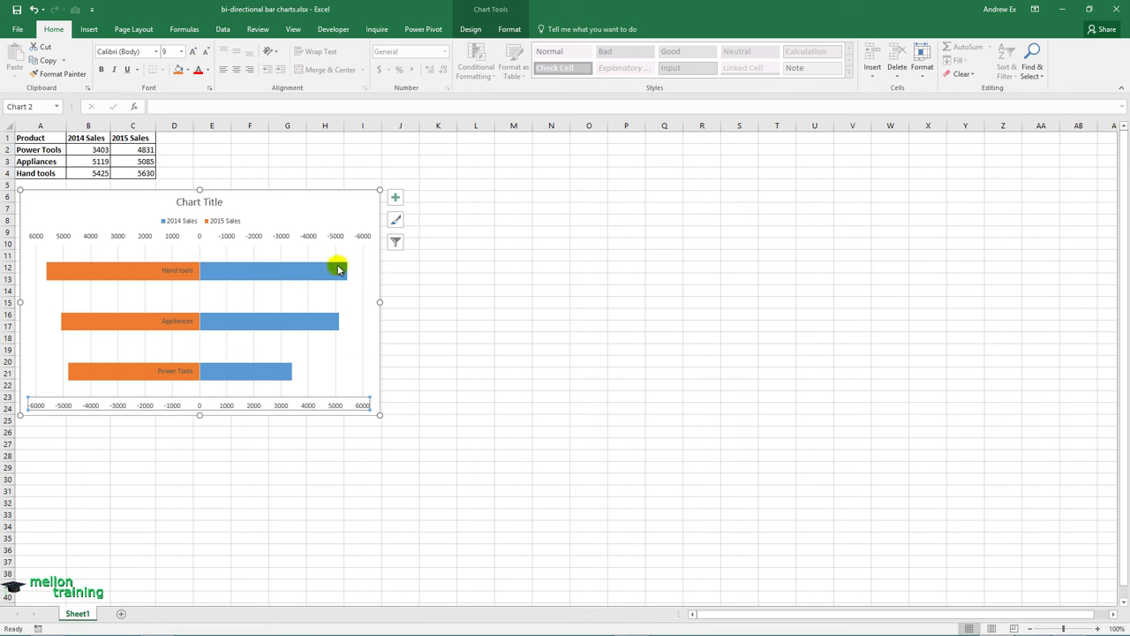
Keep the category axis major tick marks at None and set its label position to Low
{"action": "right_click", "coordinate": [177, 272]}
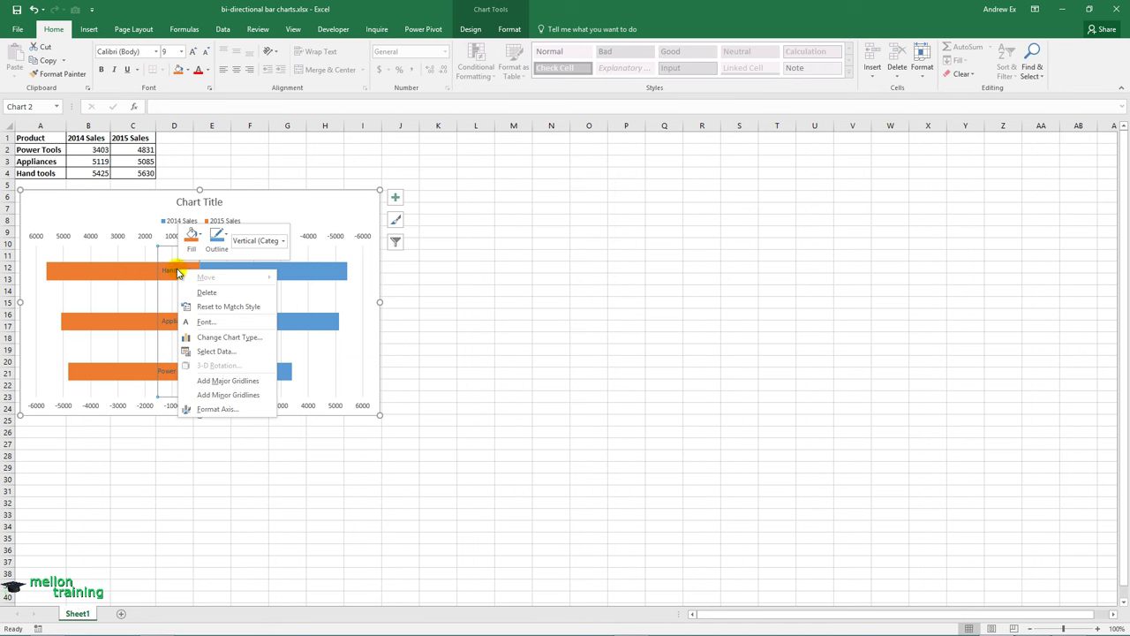
{"action": "left_click", "coordinate": [245, 408]}
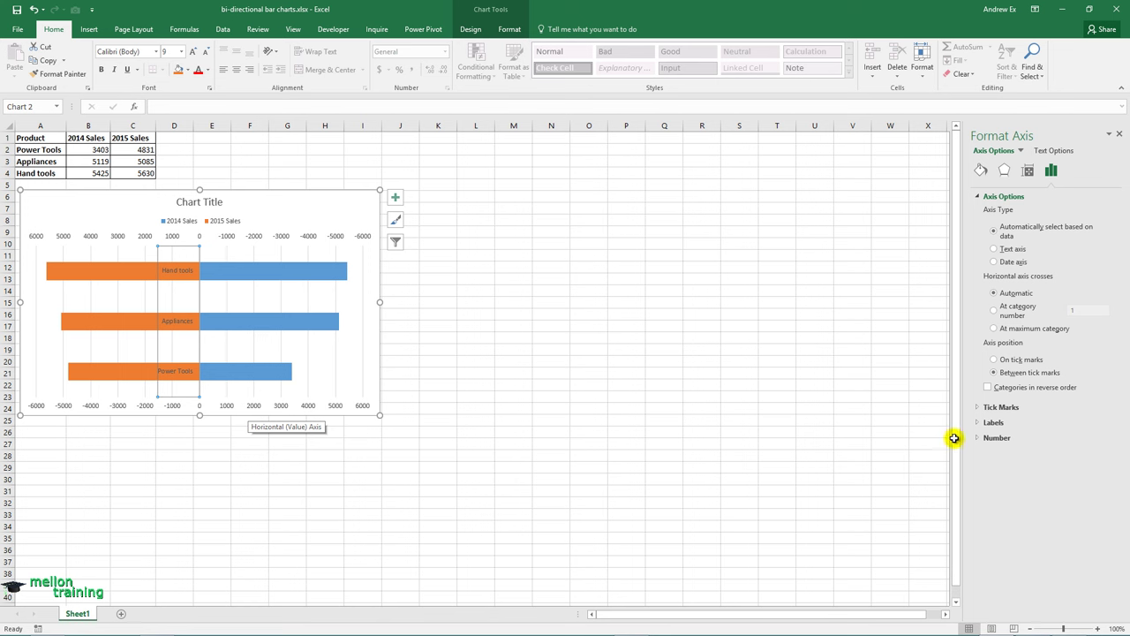
{"action": "left_click", "coordinate": [968, 406]}
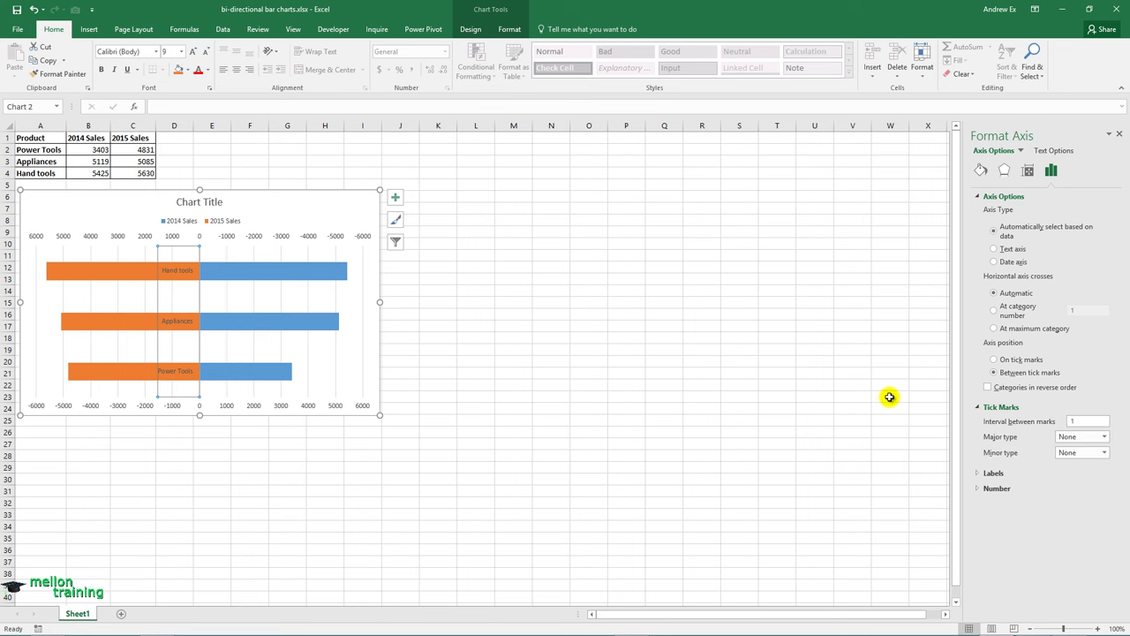
{"action": "left_click", "coordinate": [1104, 437]}
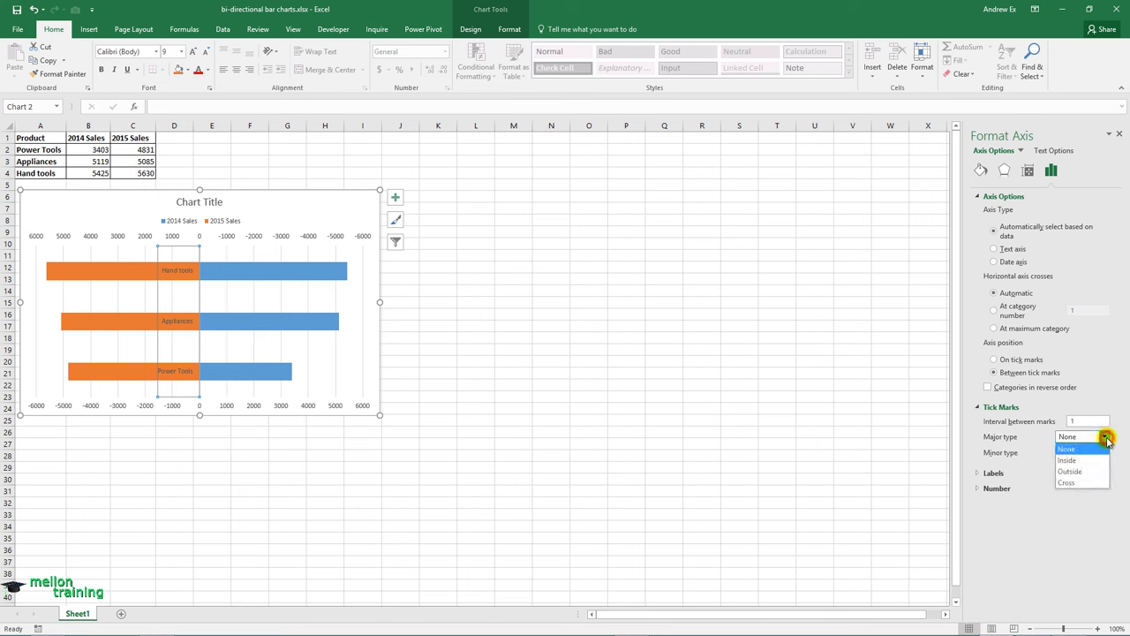
{"action": "left_click", "coordinate": [1104, 437]}
{"action": "left_click", "coordinate": [978, 472]}
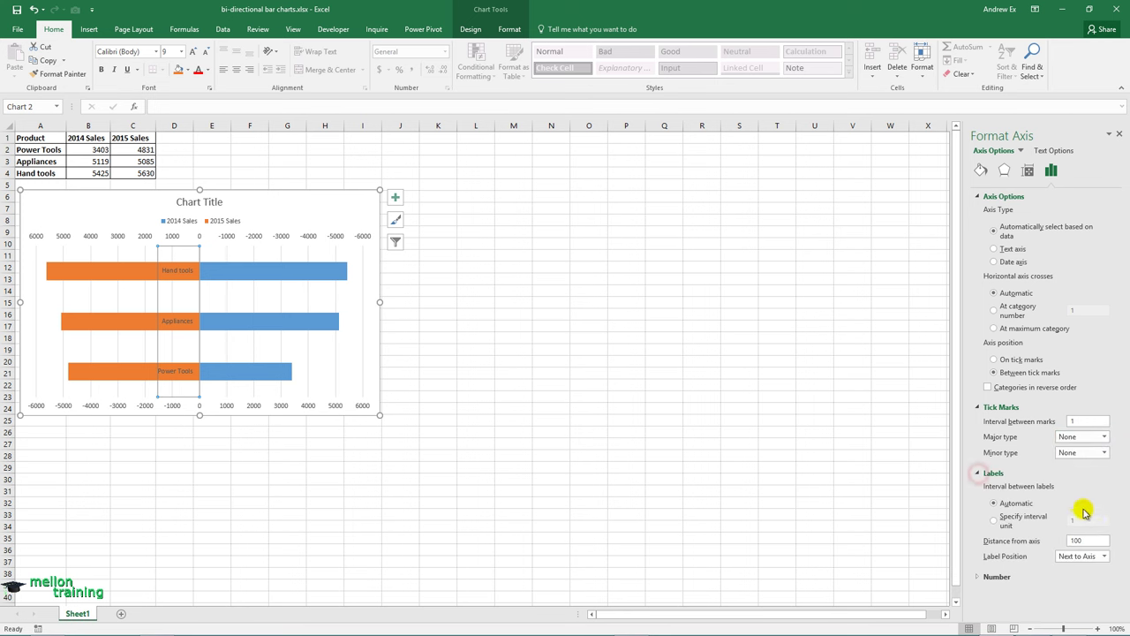
{"action": "left_click", "coordinate": [1104, 556]}
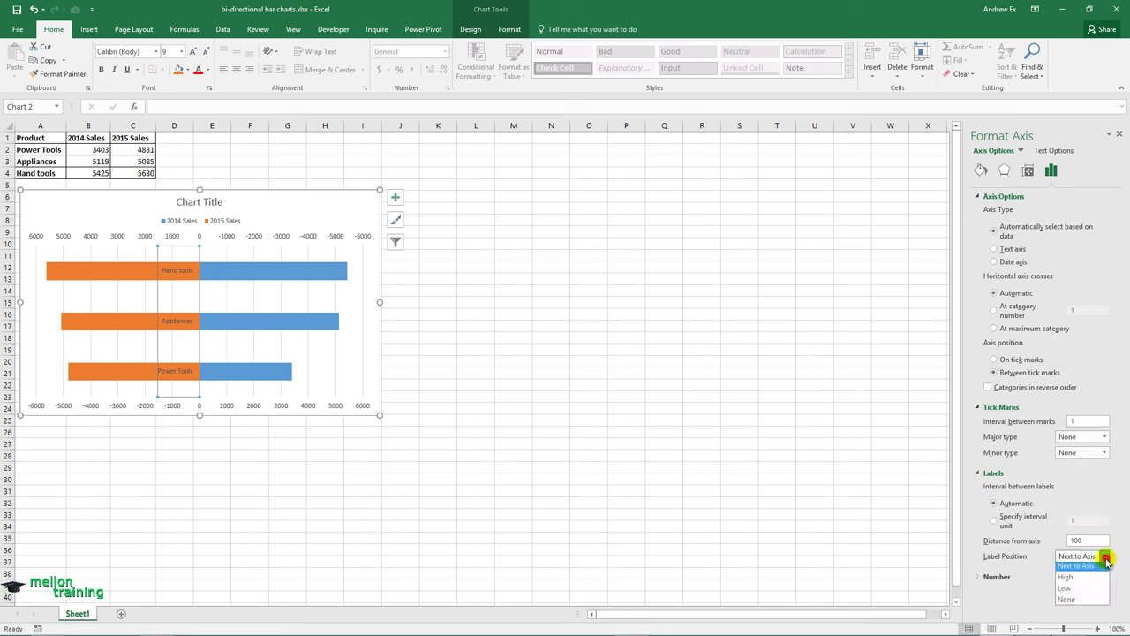
{"action": "left_click", "coordinate": [1091, 590]}
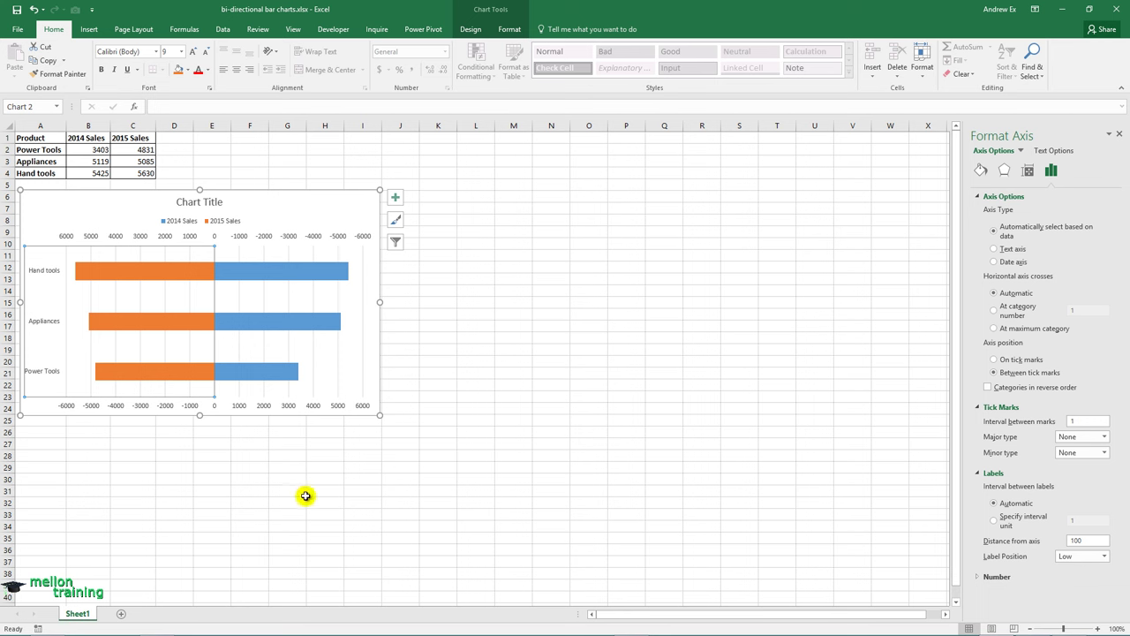
{"action": "left_click", "coordinate": [153, 407]}
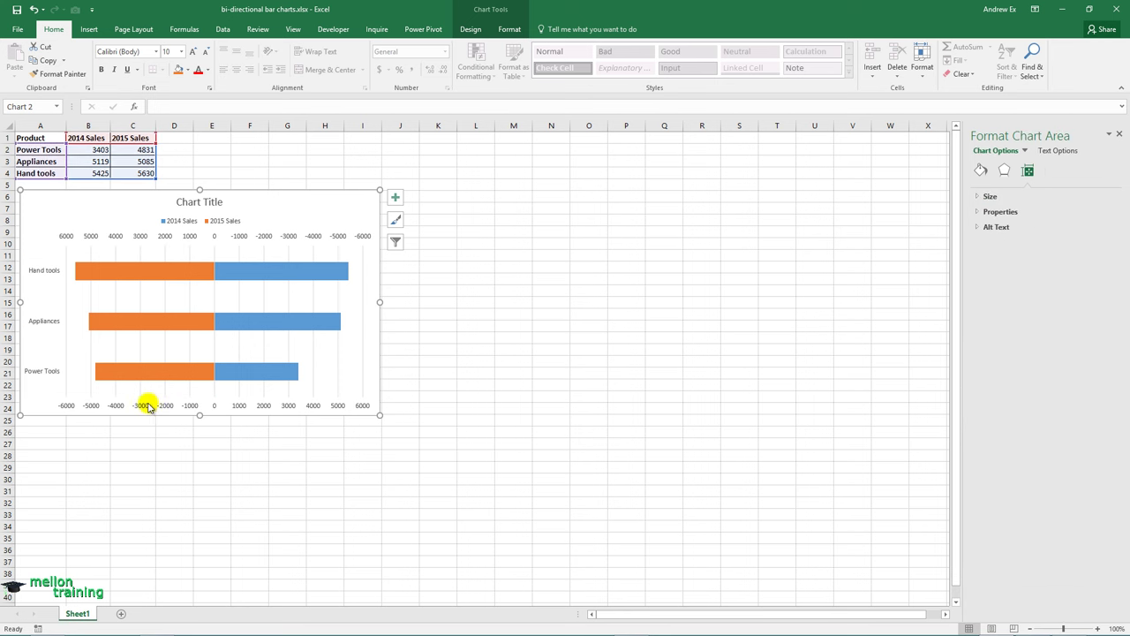
Format the bottom axis as Number with 0 decimal places and the red 1,234 negative style
{"action": "left_click", "coordinate": [139, 407]}
{"action": "left_click", "coordinate": [1049, 169]}
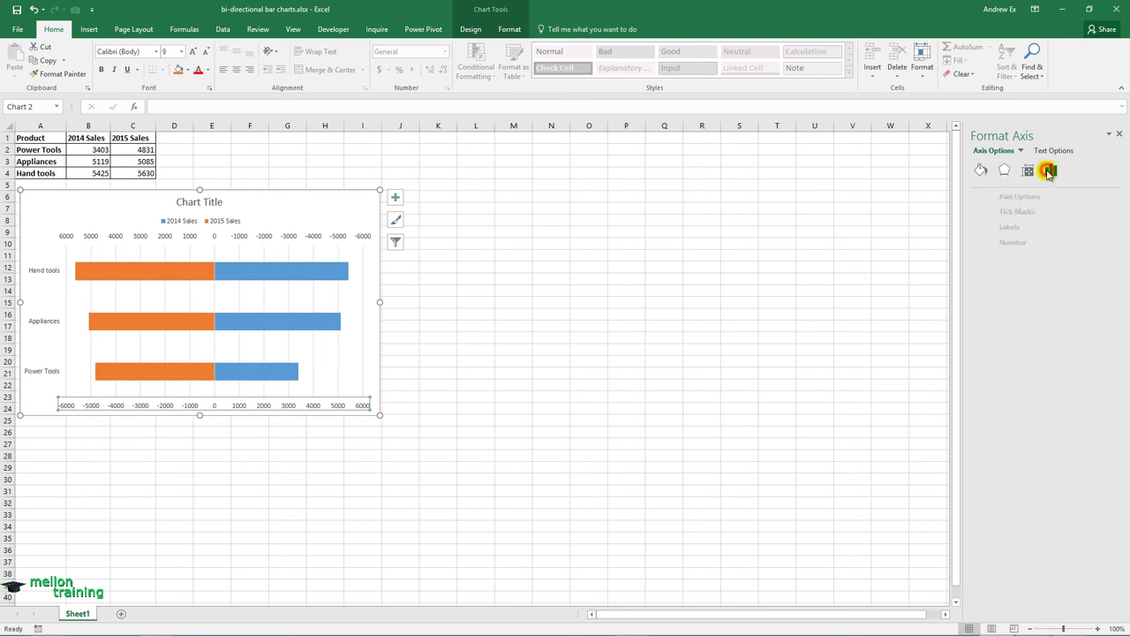
{"action": "left_click", "coordinate": [979, 242]}
{"action": "left_click", "coordinate": [1095, 270]}
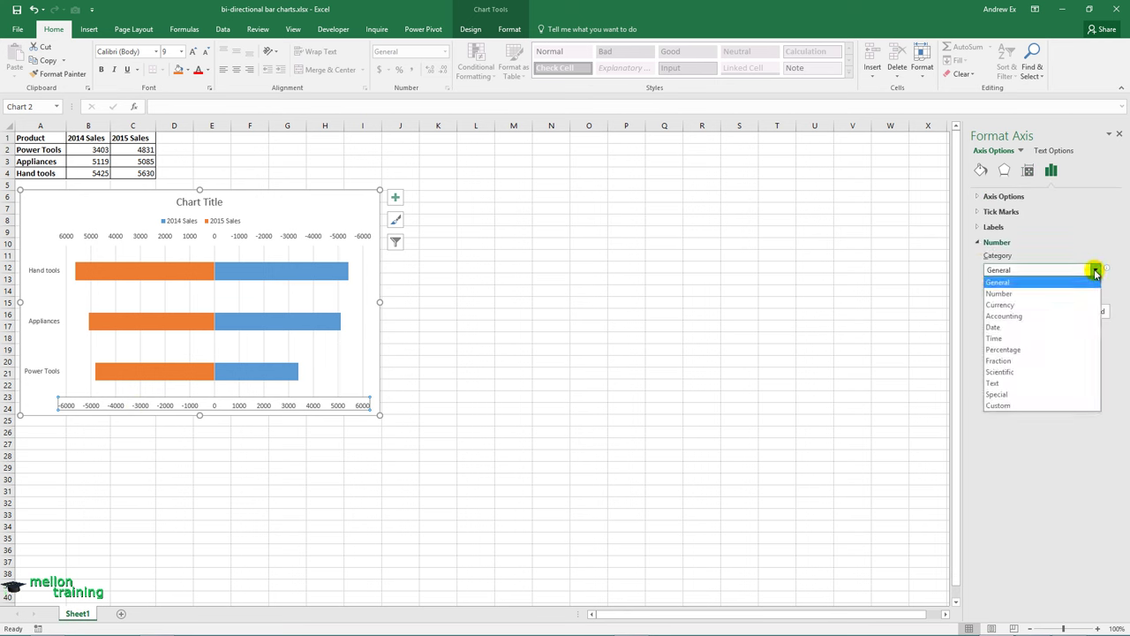
{"action": "left_click", "coordinate": [1035, 293]}
{"action": "left_click", "coordinate": [1006, 339]}
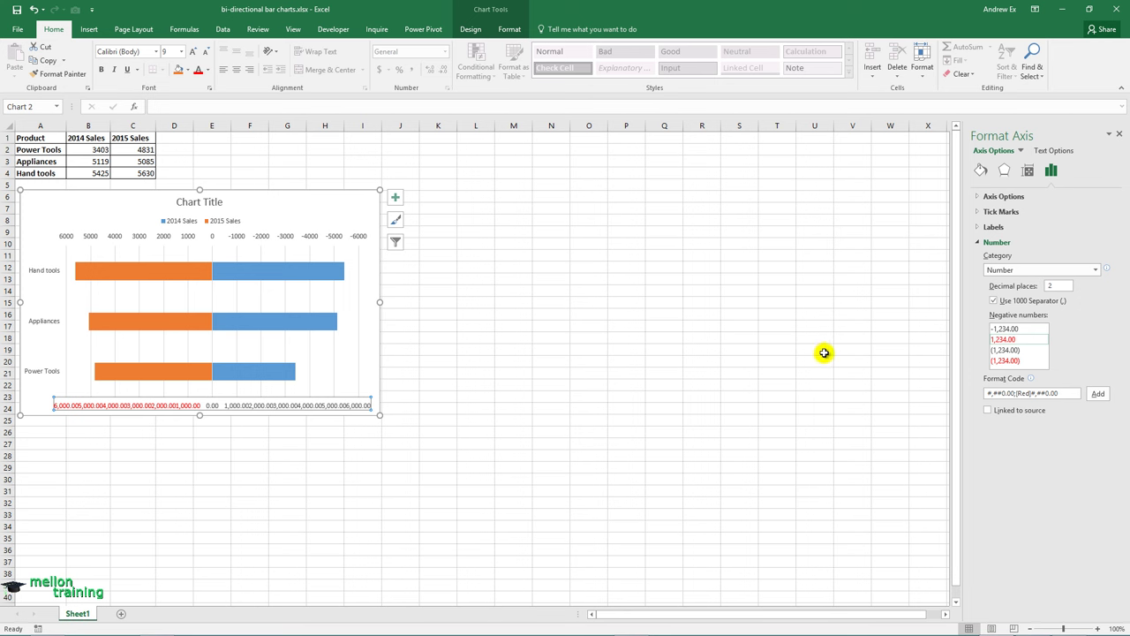
{"action": "double_click", "coordinate": [1060, 285]}
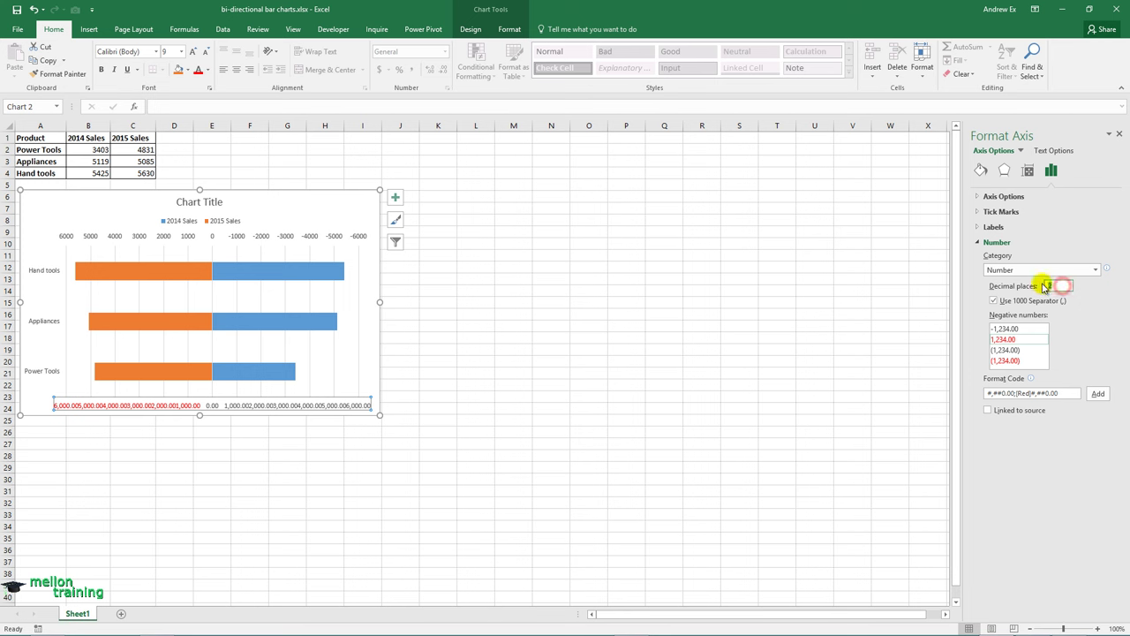
{"action": "type", "text": "0"}
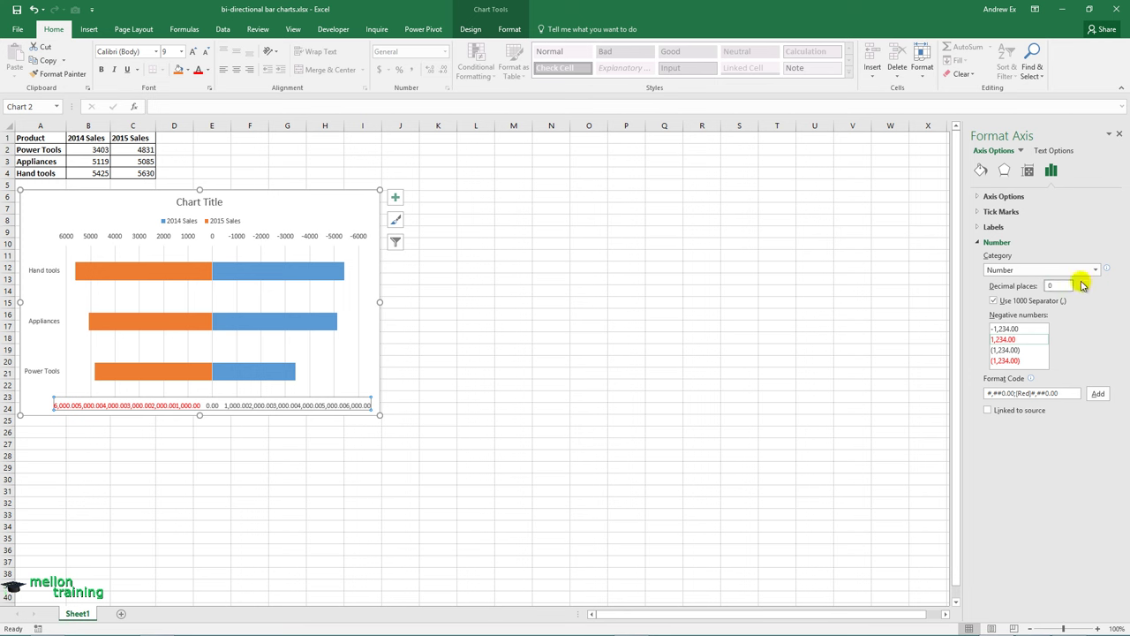
{"action": "key", "text": "Return"}
Format the top axis as Number with 0 decimal places and apply it
{"action": "left_click", "coordinate": [283, 238]}
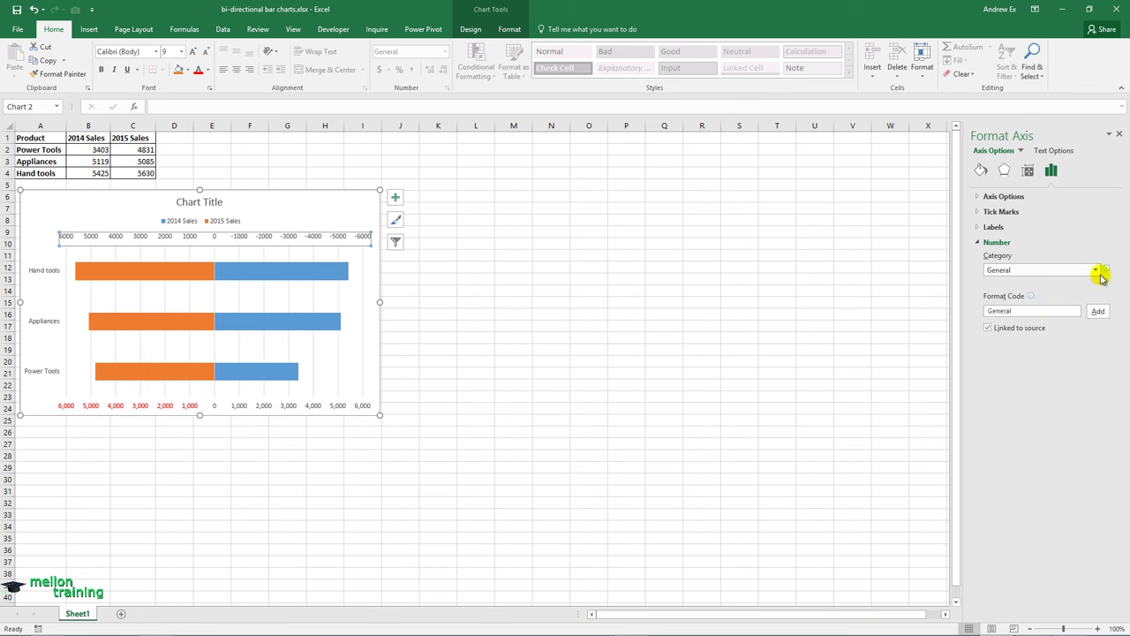
{"action": "left_click", "coordinate": [1096, 269]}
{"action": "left_click", "coordinate": [1025, 294]}
{"action": "double_click", "coordinate": [1059, 285]}
{"action": "type", "text": "0"}
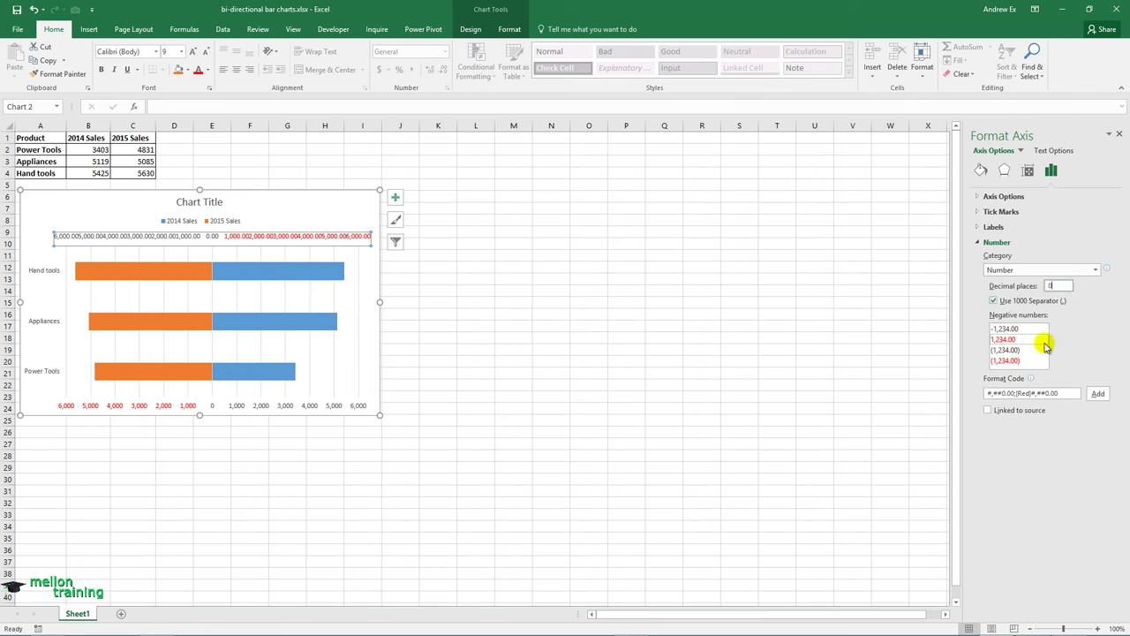
{"action": "left_click", "coordinate": [489, 309]}
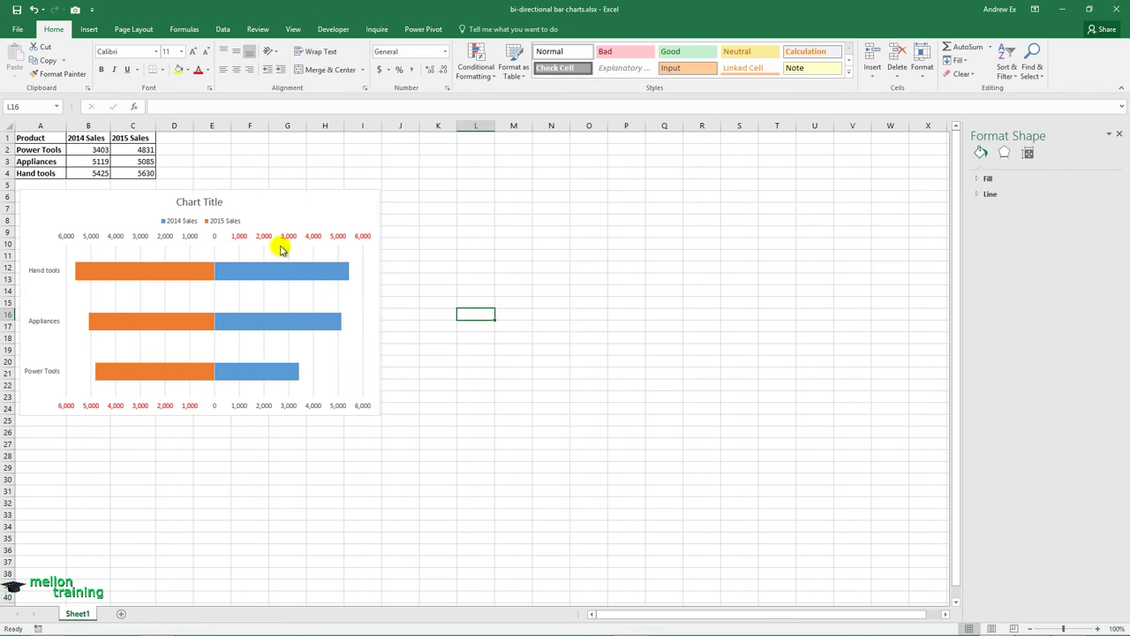
Select the chart title
{"action": "left_click", "coordinate": [289, 254]}
{"action": "key", "text": "Escape"}
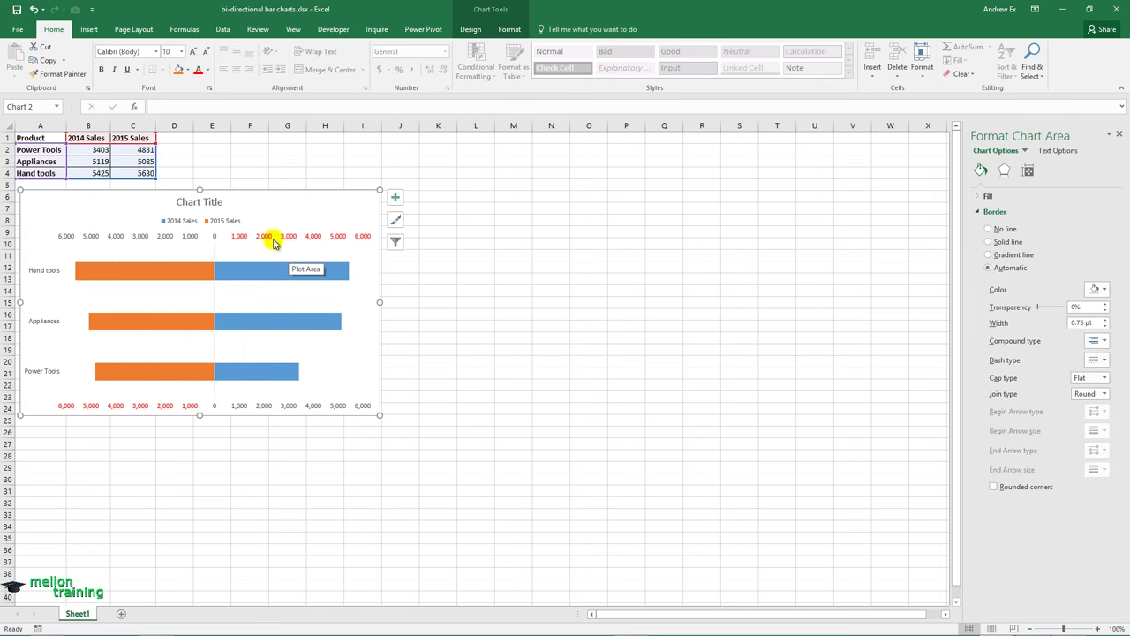
{"action": "left_click", "coordinate": [217, 204]}
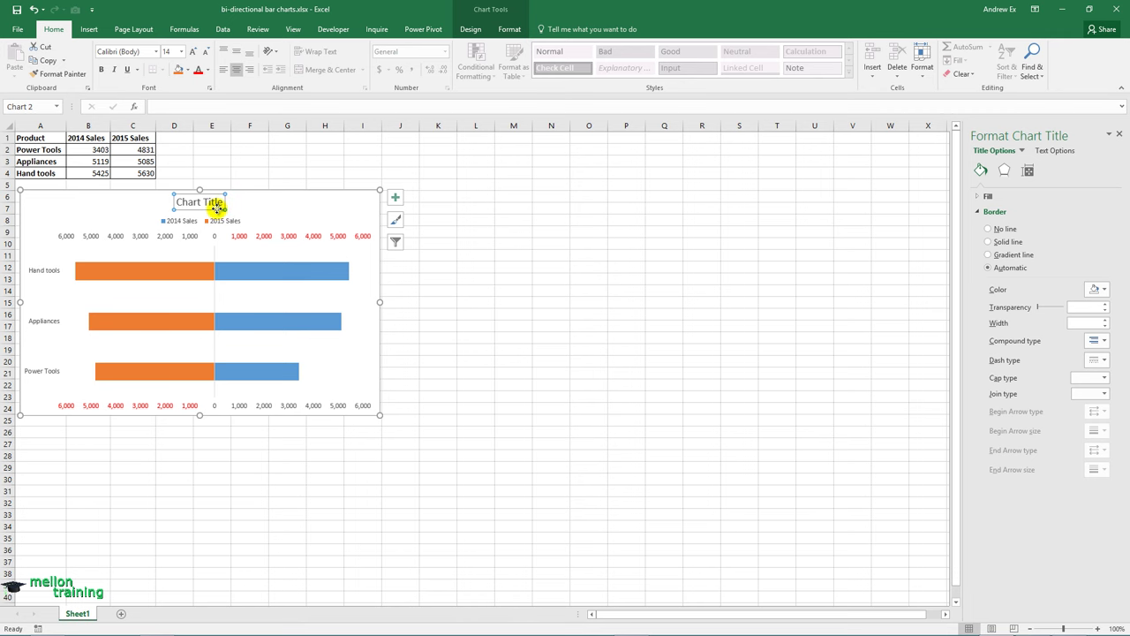